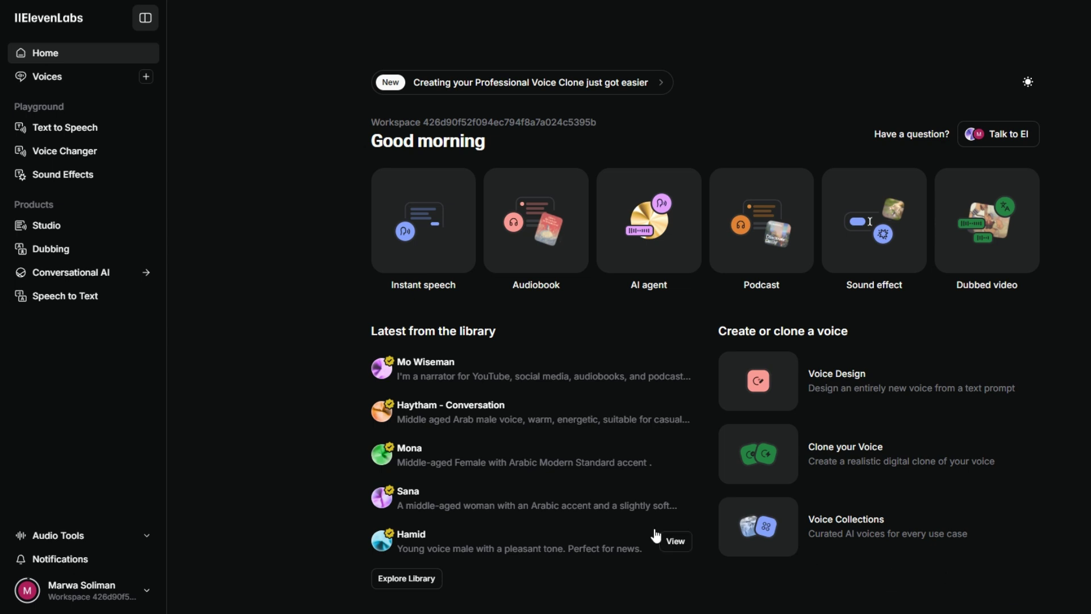
Open the Voices section and switch from the saved voices to the public voice library.
left_click(66, 82)
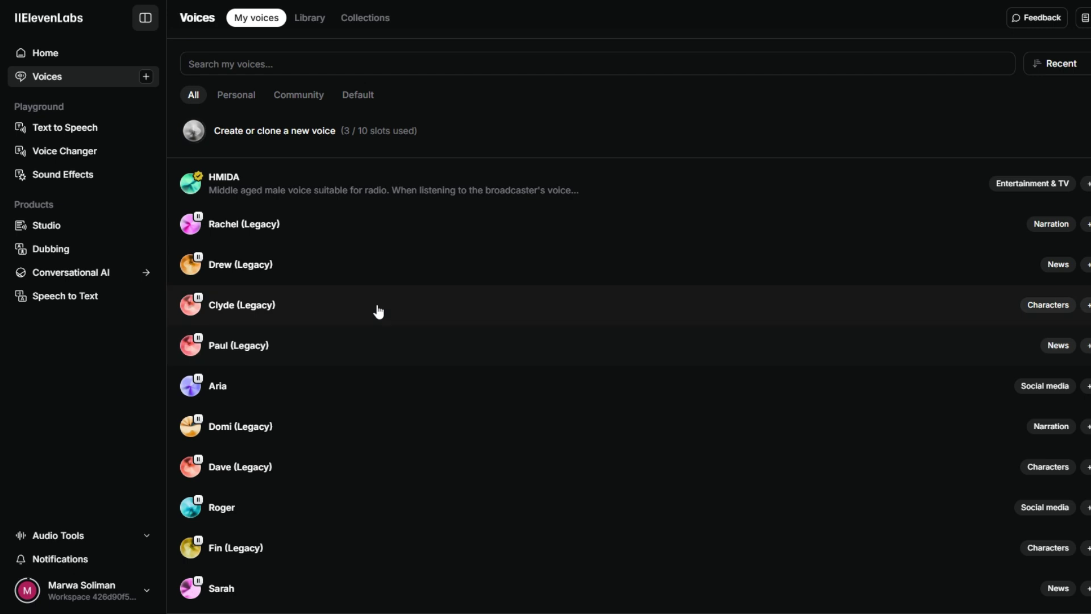
scroll(378, 301, "down", 1)
scroll(390, 312, "up", 2)
left_click(329, 67)
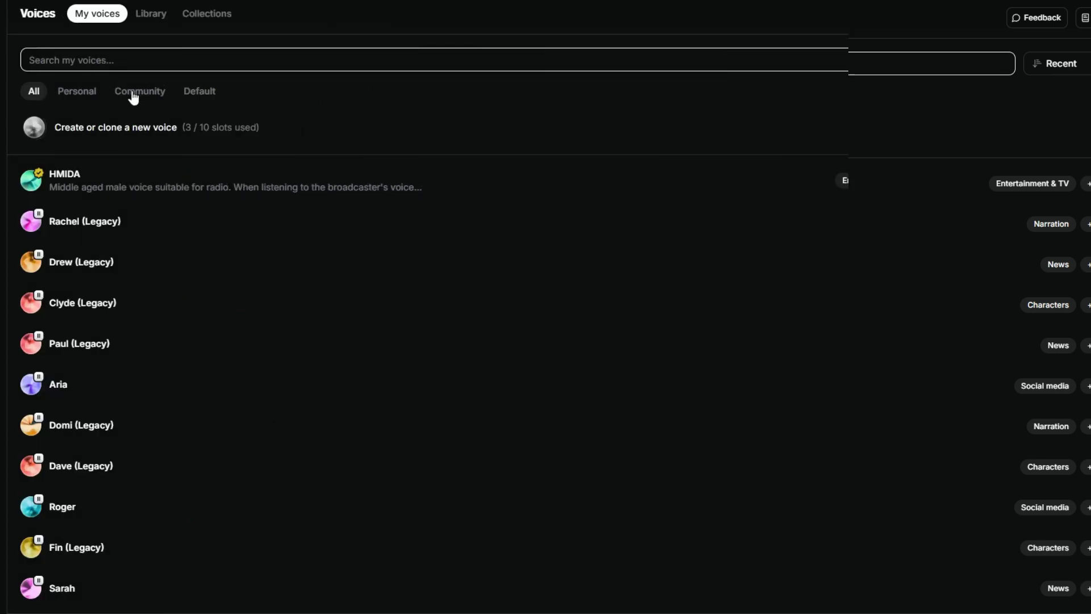
left_click(153, 16)
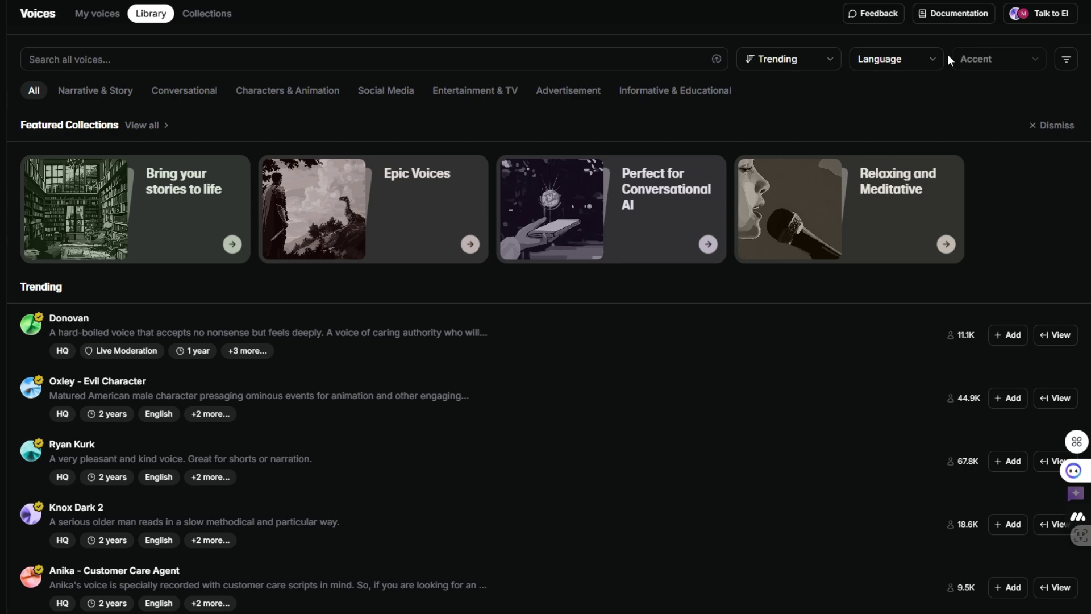
Filter the voice library to Arabic and browse through the listed voices.
left_click(929, 60)
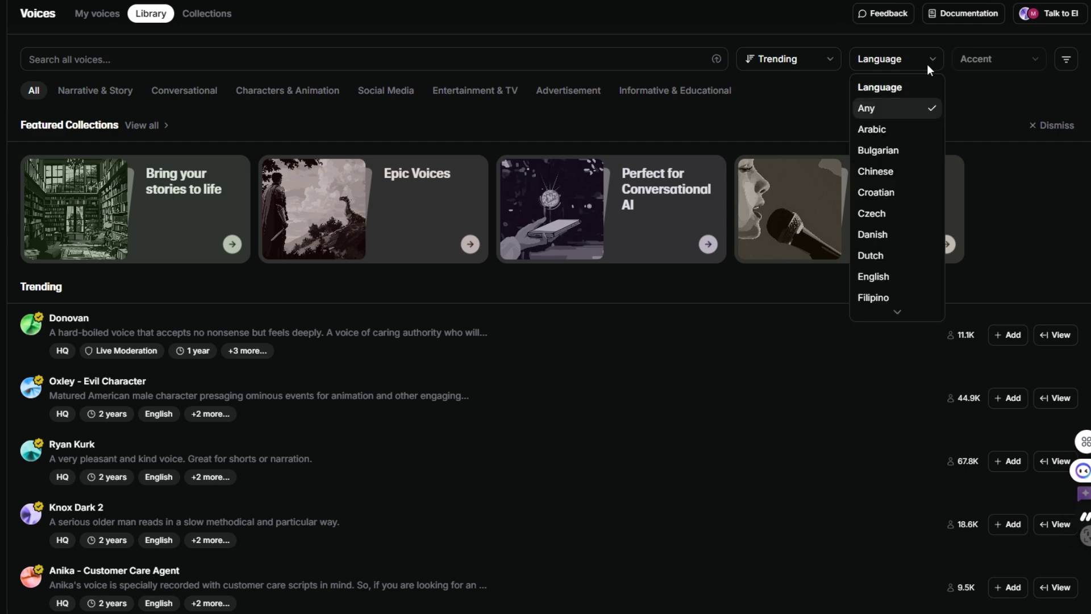
left_click(894, 130)
scroll(165, 390, "down", 10)
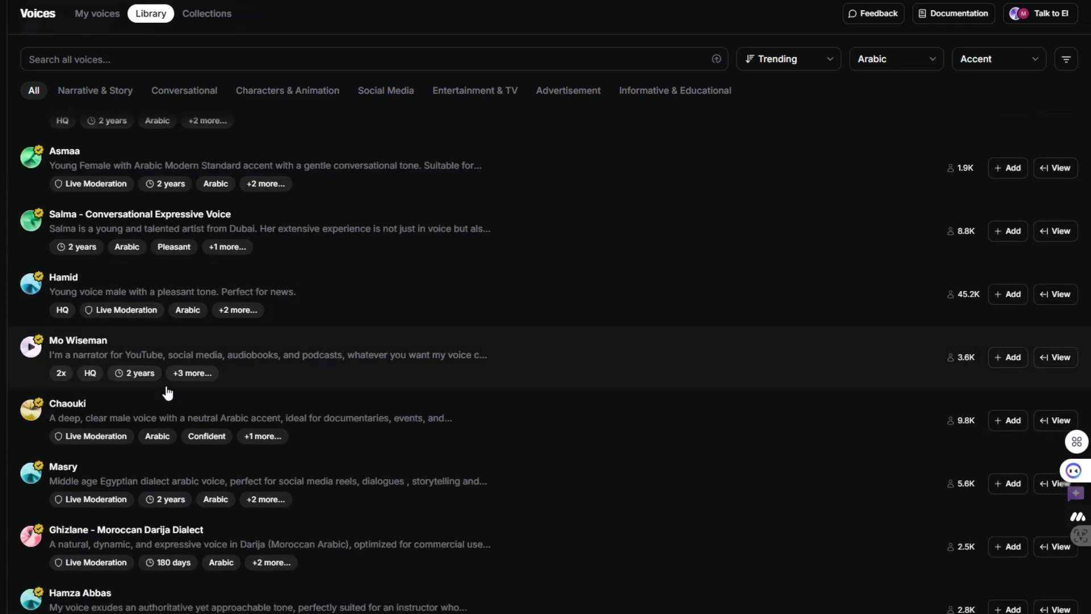
scroll(173, 397, "down", 15)
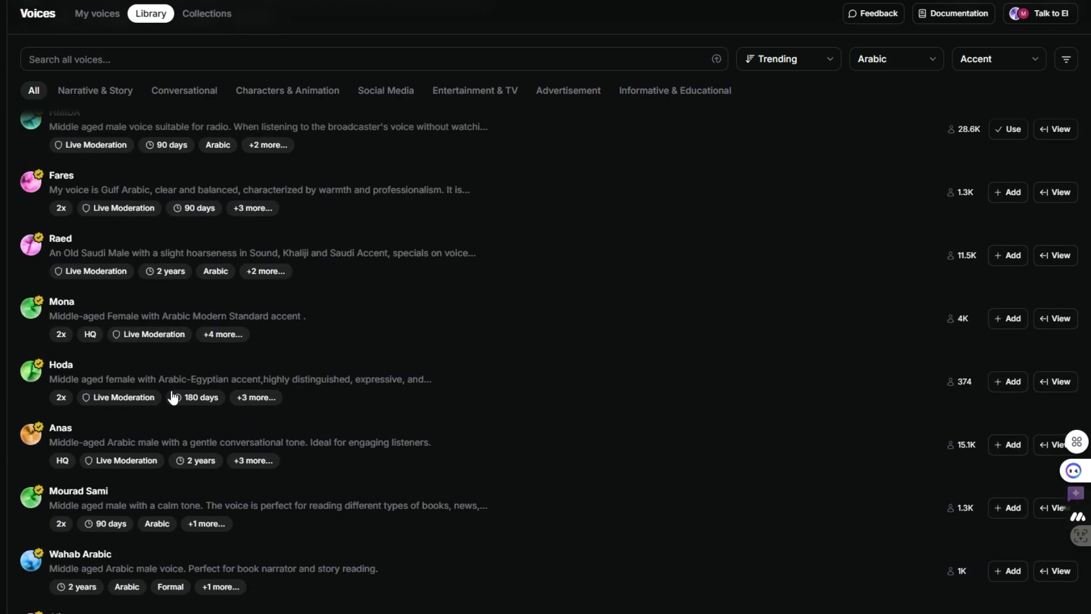
scroll(173, 431, "down", 10)
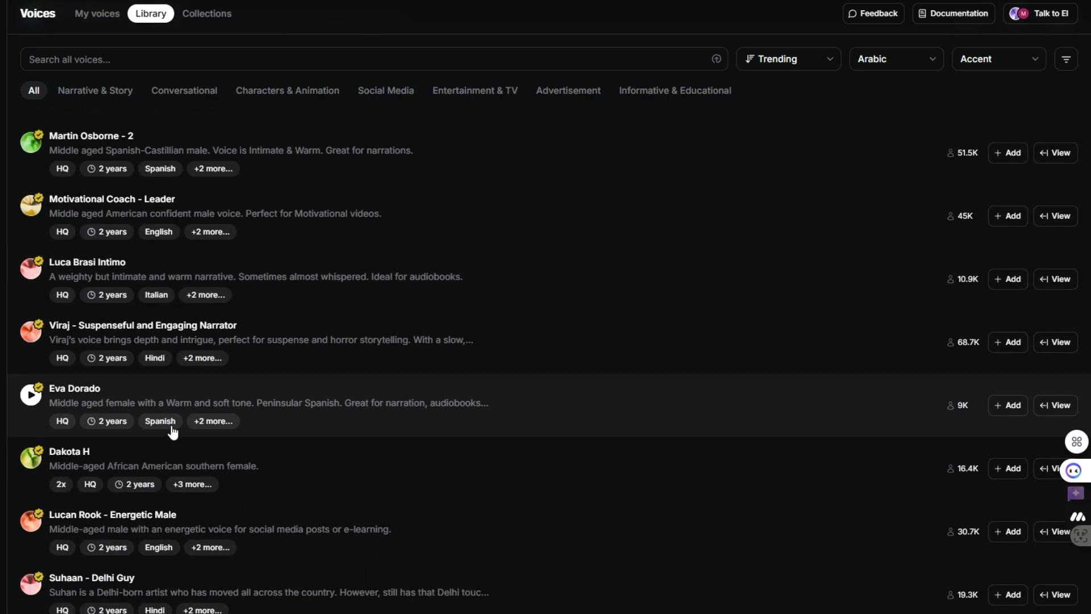
scroll(173, 431, "up", 18)
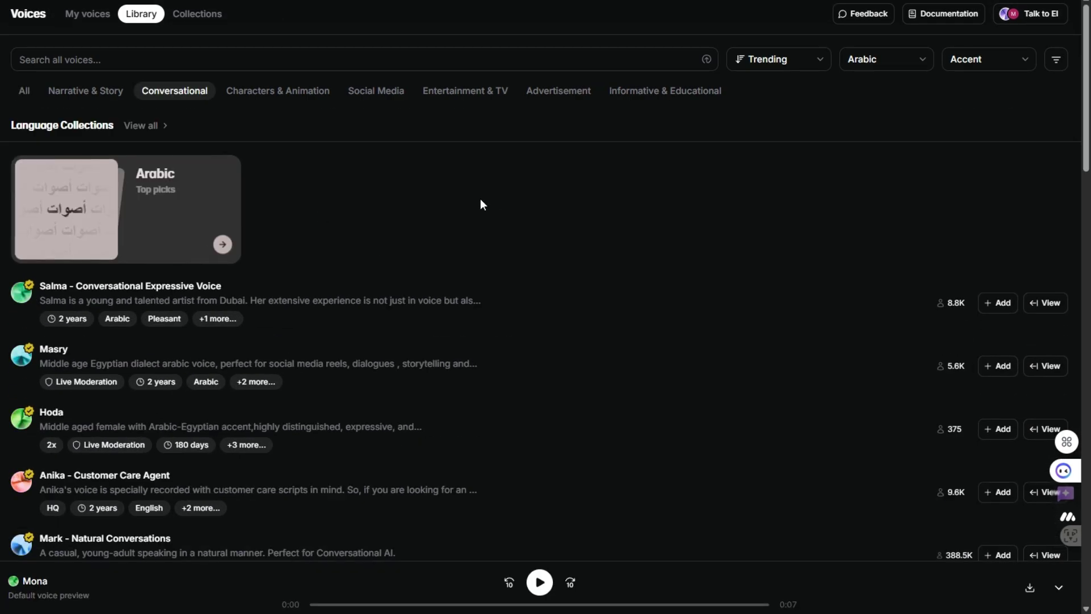
Try the Egyptian accent filter on the Arabic conversational voices and reset the accent to Any.
left_click(1005, 60)
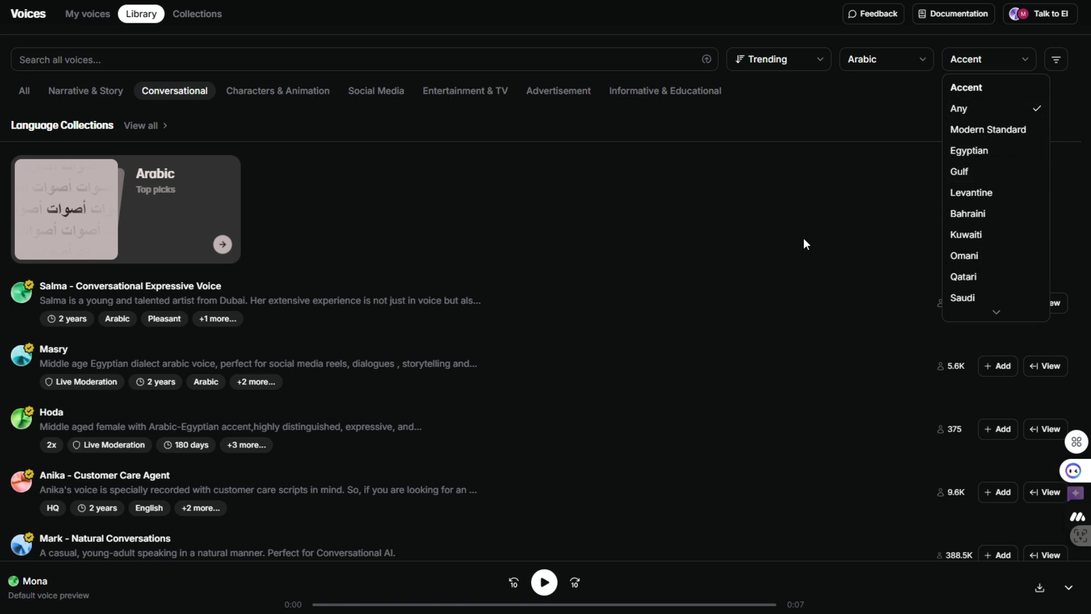
left_click(990, 152)
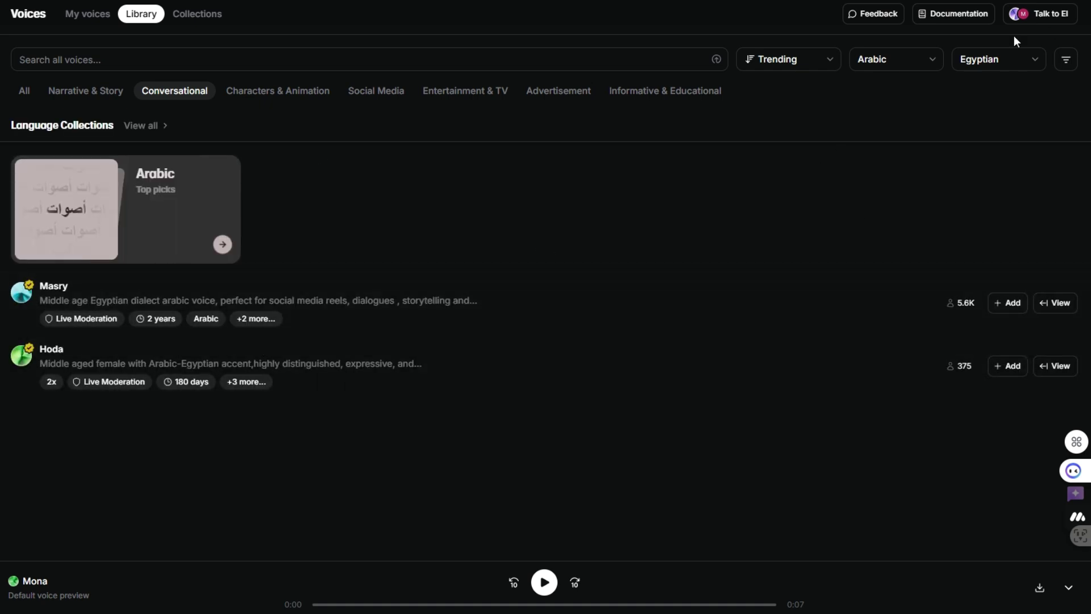
left_click(1023, 61)
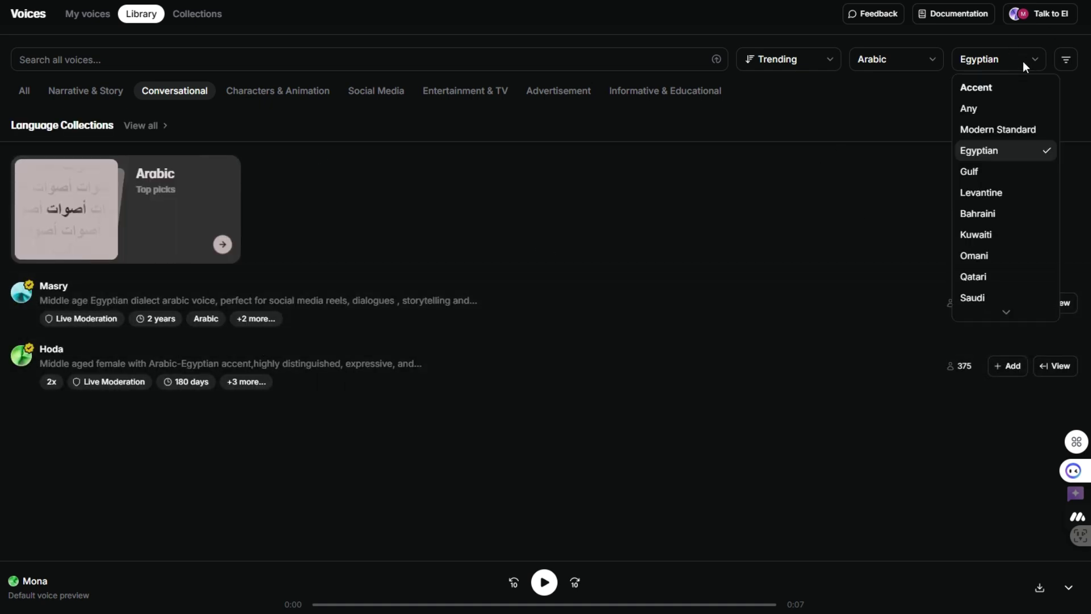
left_click(975, 112)
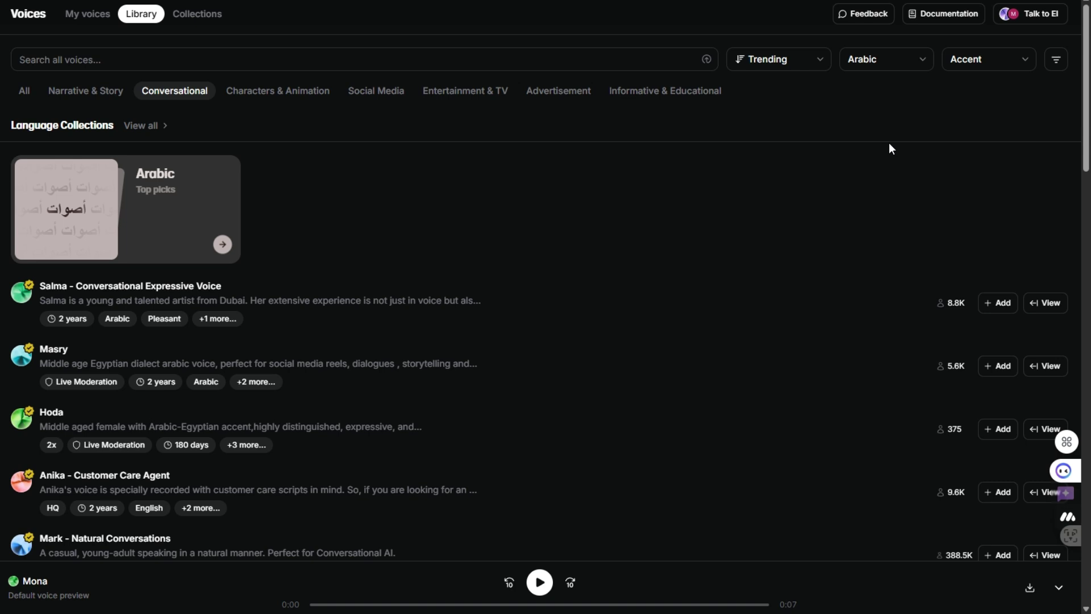
Show the Arabic voices in the Narrative & Story category and play the sample previews of the first few voices.
left_click(78, 99)
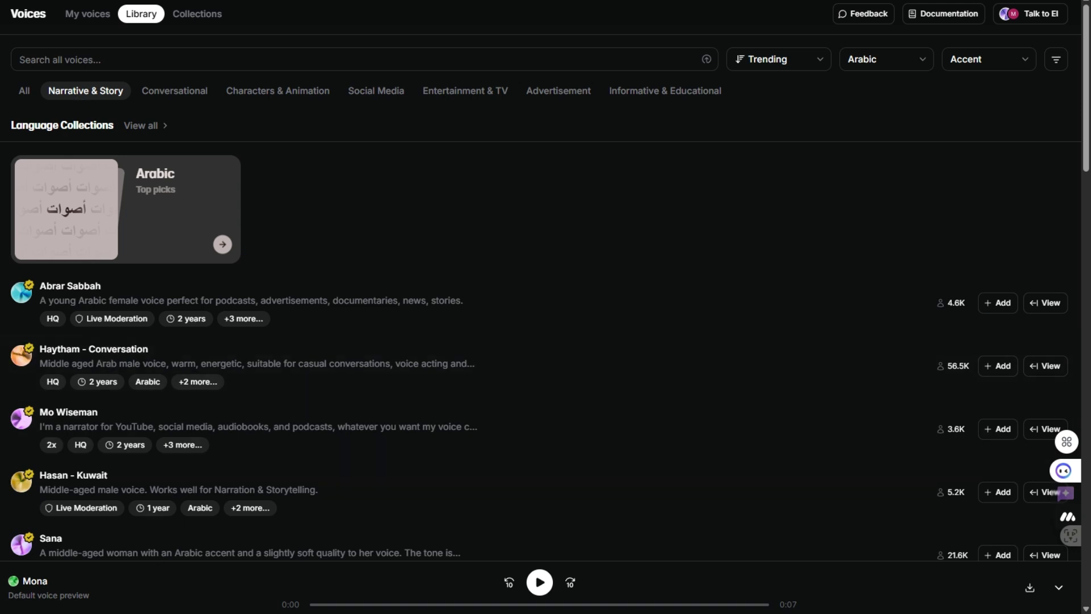
scroll(563, 357, "down", 1)
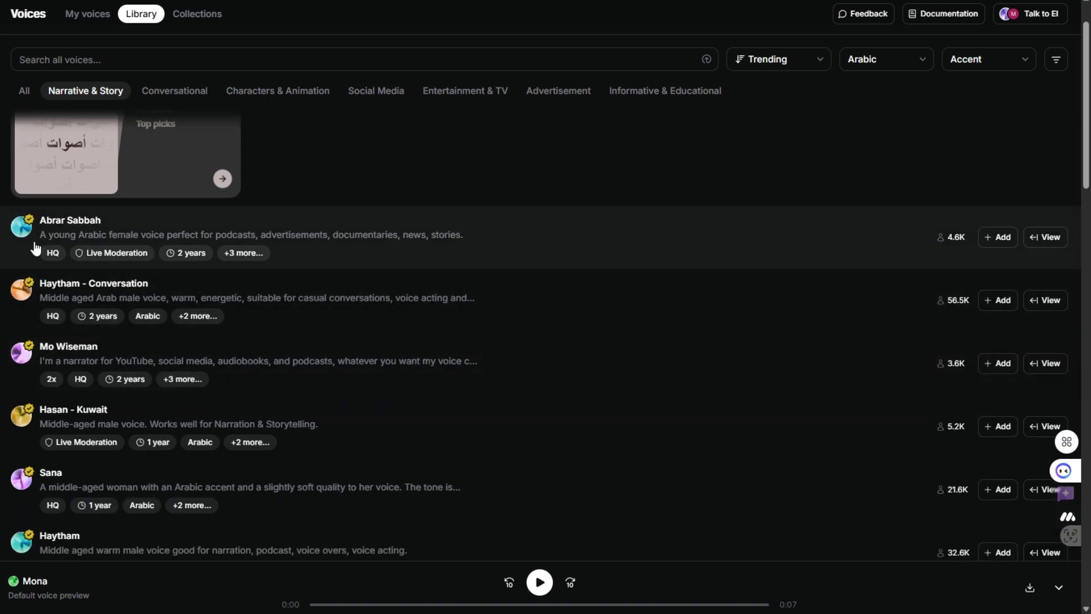
left_click(21, 290)
left_click(20, 228)
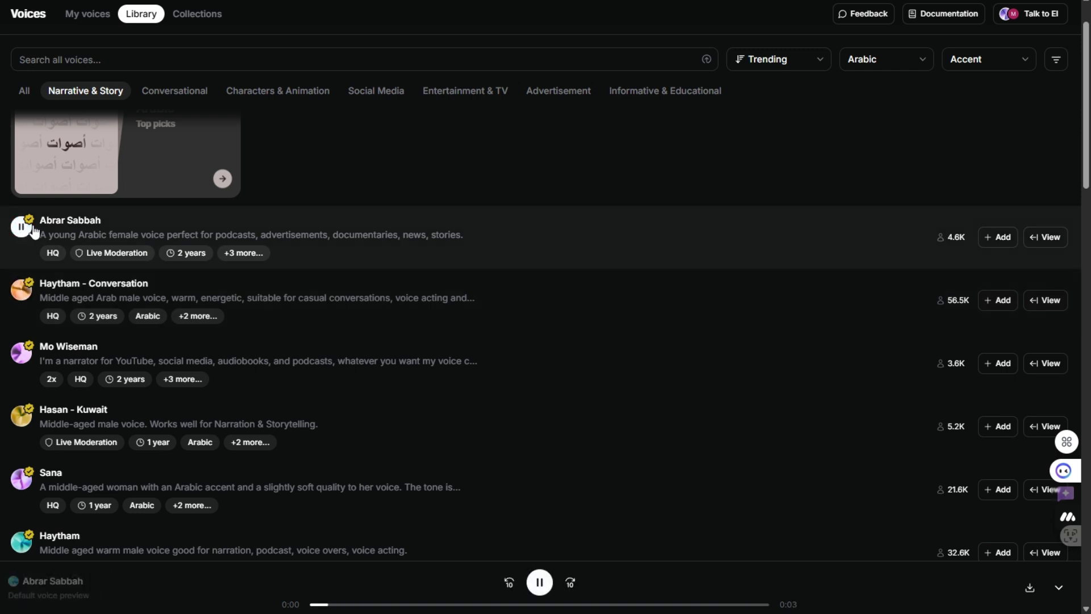
left_click(22, 353)
left_click(21, 416)
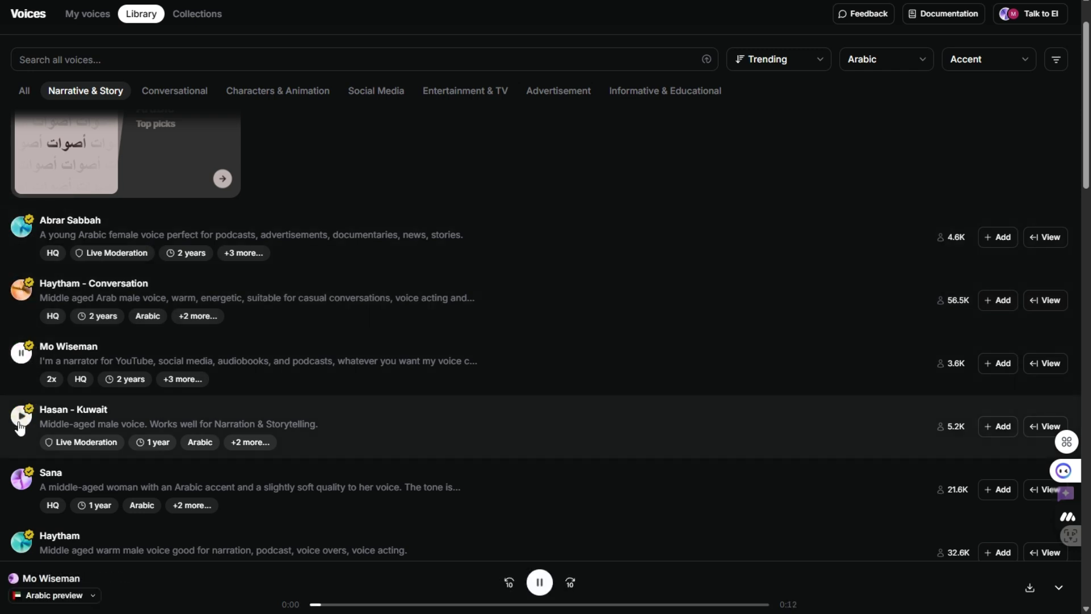
left_click(22, 482)
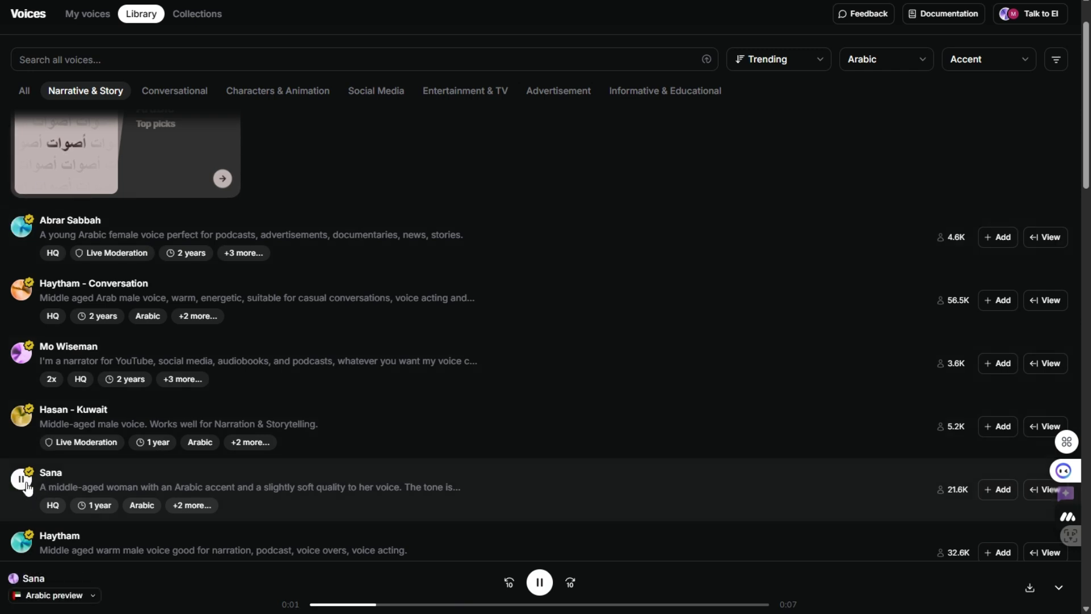
left_click(22, 228)
left_click(21, 355)
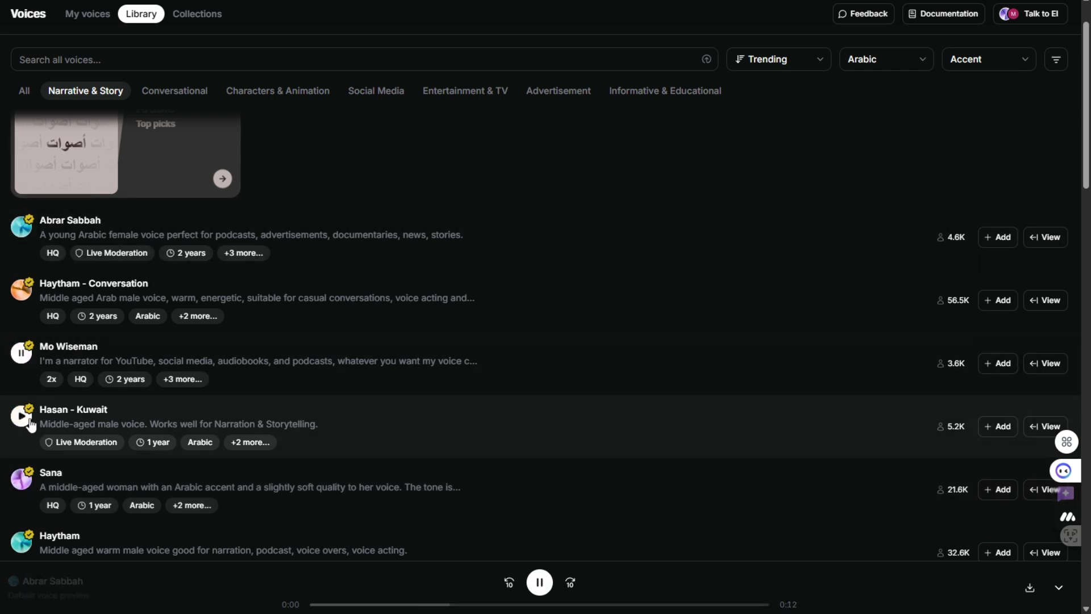
left_click(21, 419)
left_click(22, 419)
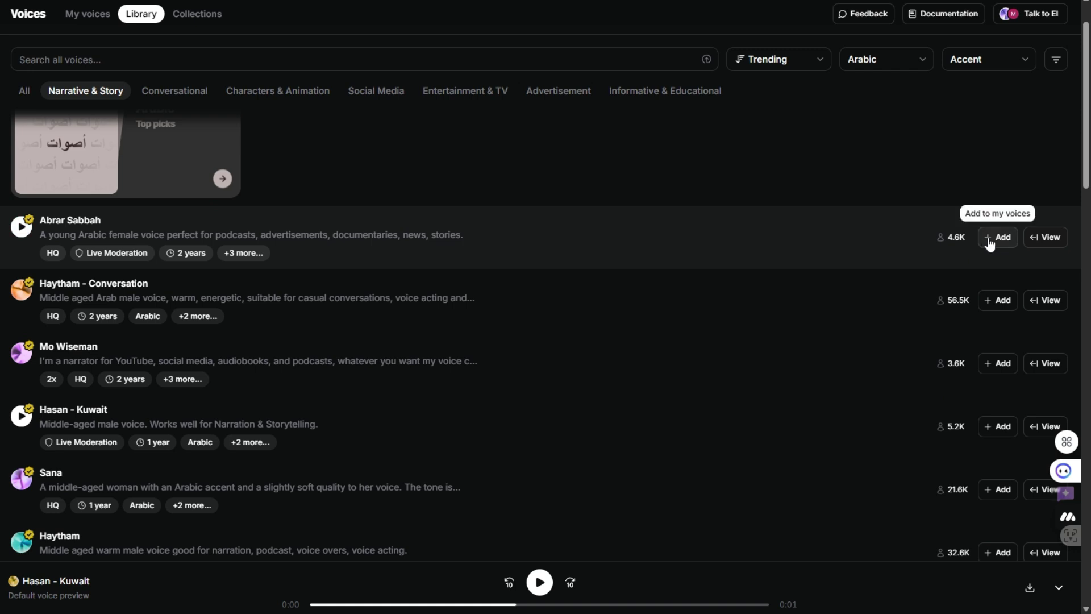
View the details of the first Narrative & Story voice, close them, and look over the rest of the list.
left_click(989, 240)
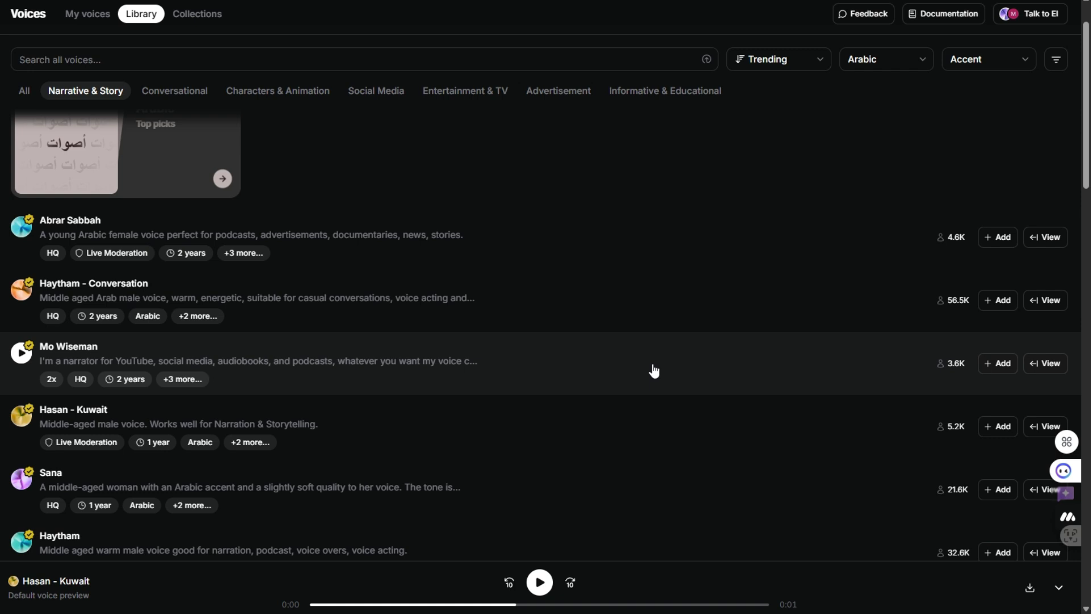
left_click(1035, 241)
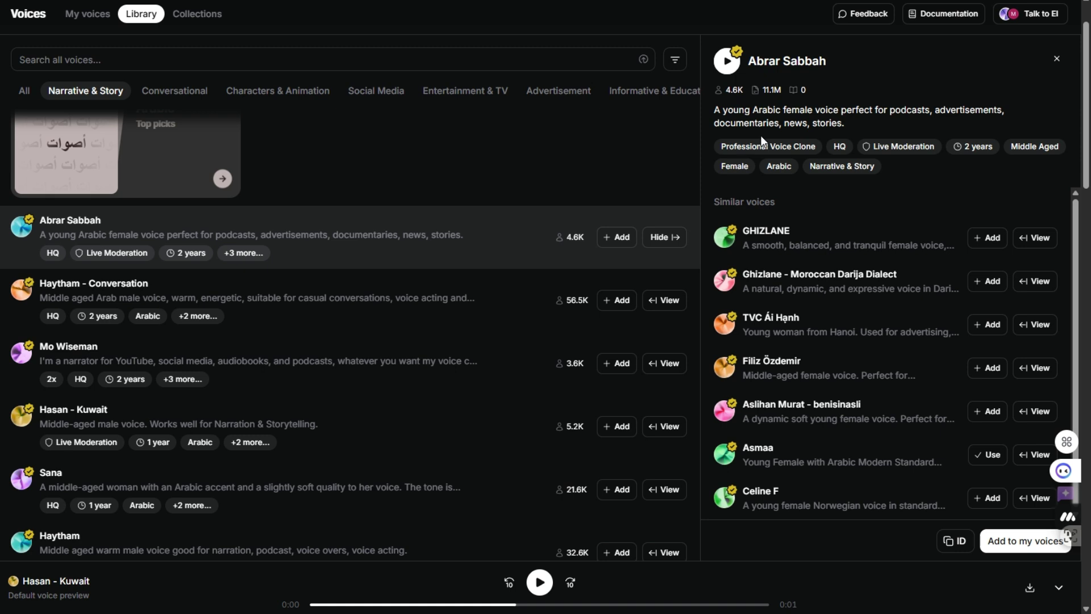
left_click(1057, 59)
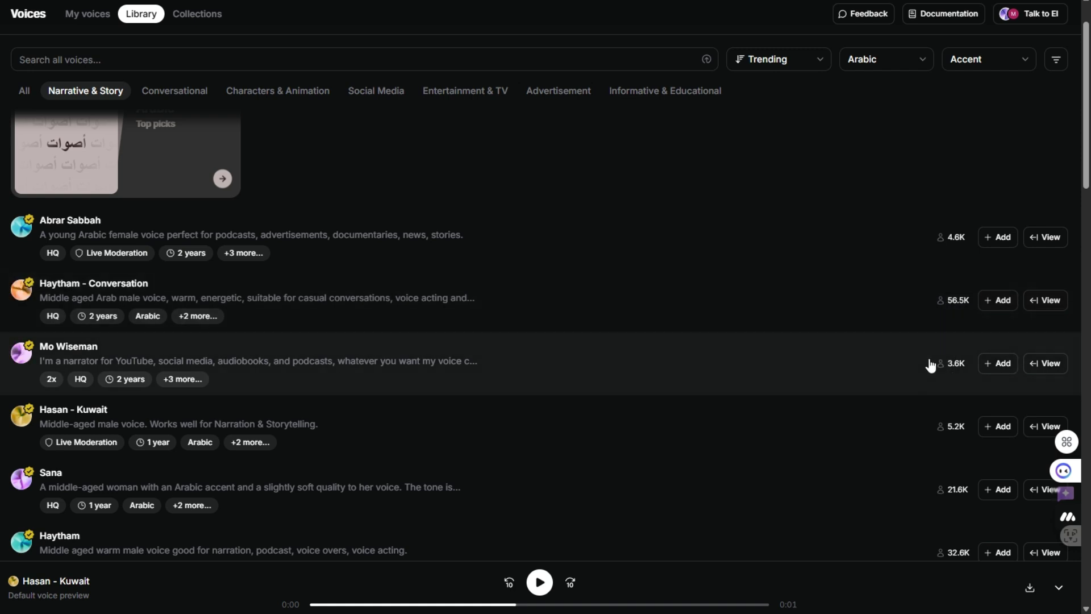
scroll(920, 360, "down", 4)
scroll(884, 372, "up", 5)
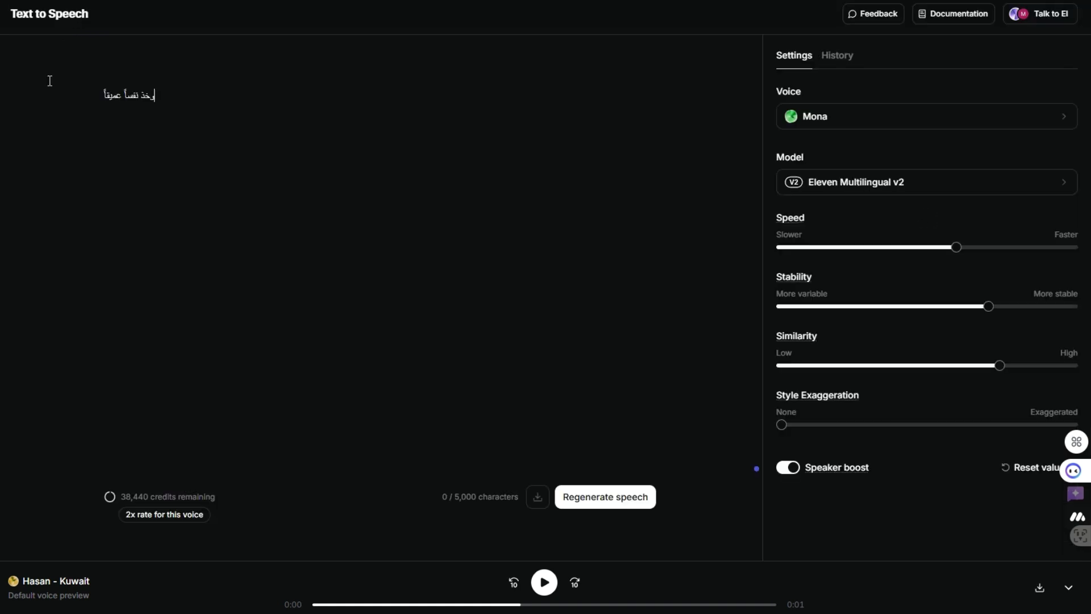
Replace the existing Text to Speech script with the copied Arabic text about artificial intelligence and the job market.
left_click_drag(176, 102, 1, 69)
key("BackSpace")
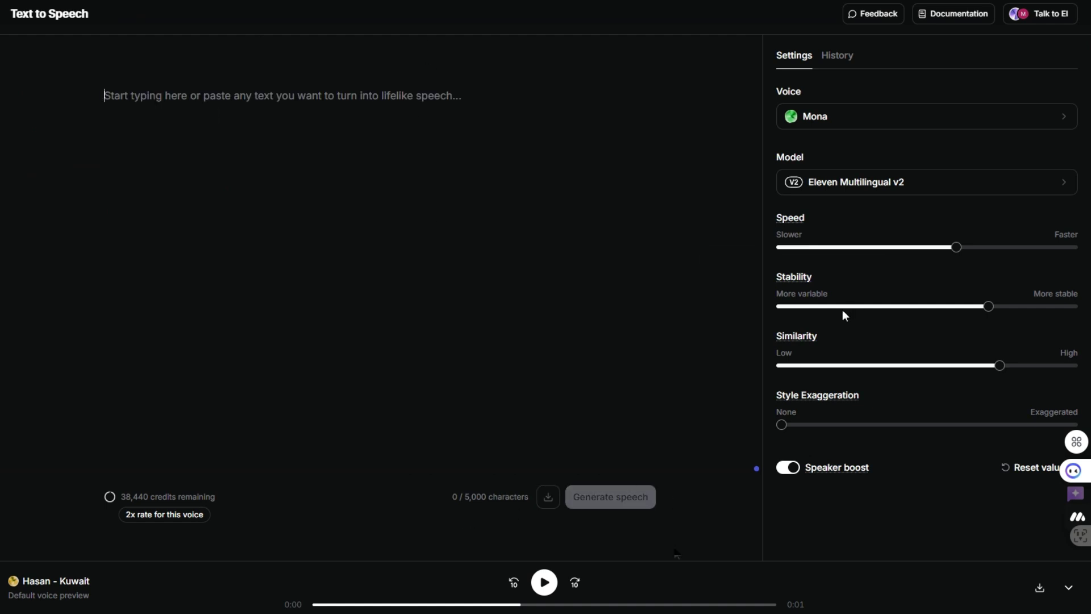
key("ctrl+v")
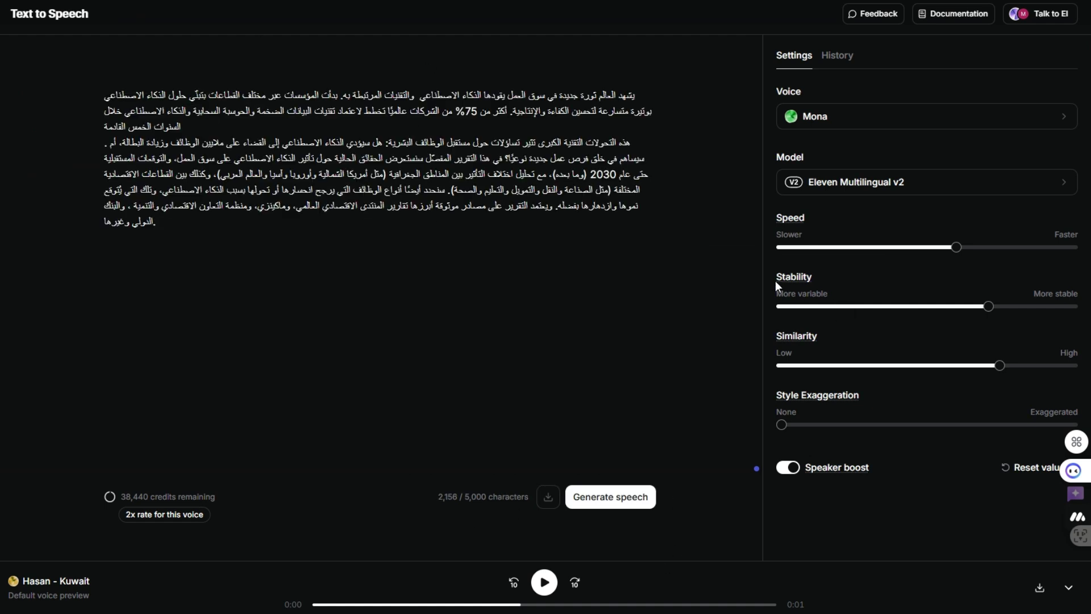
Browse the top-pick, professional and default voice categories and choose the Mona voice from the recently used ones.
left_click(830, 116)
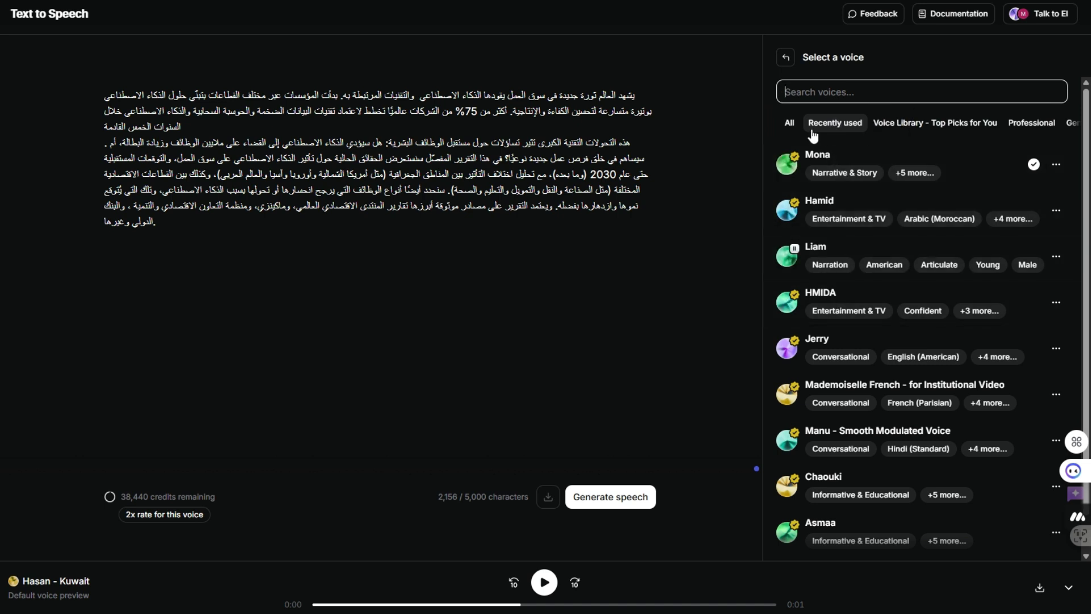
left_click(891, 123)
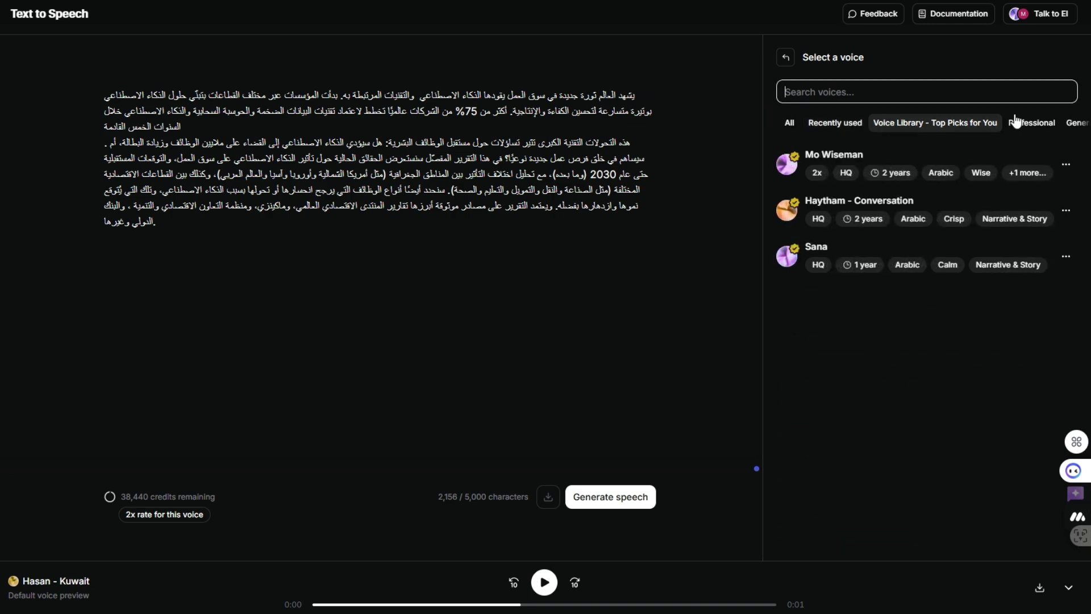
left_click(1020, 122)
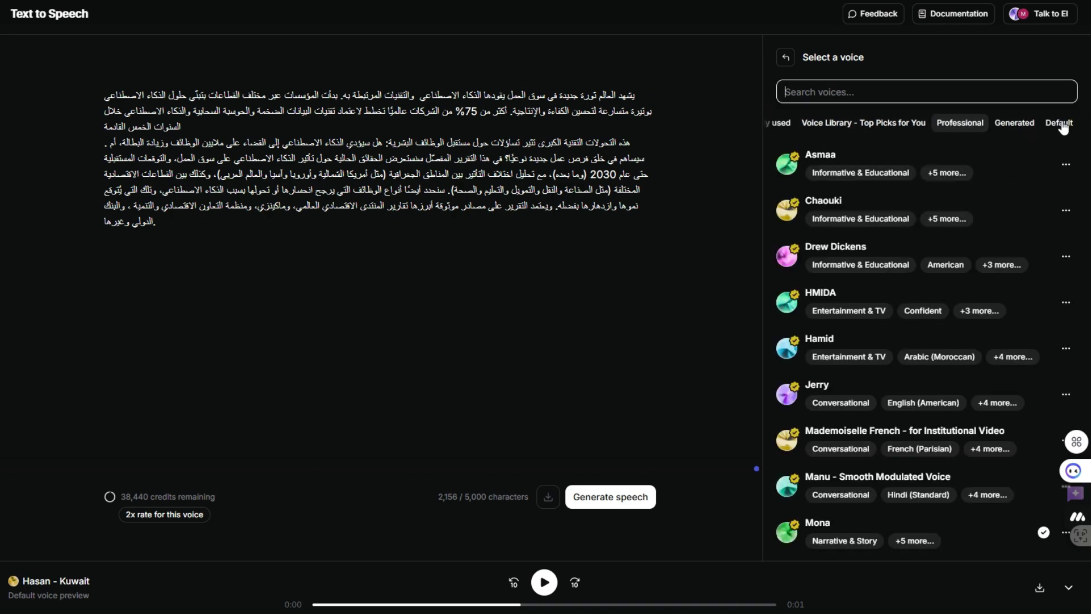
left_click(1058, 124)
left_click(887, 125)
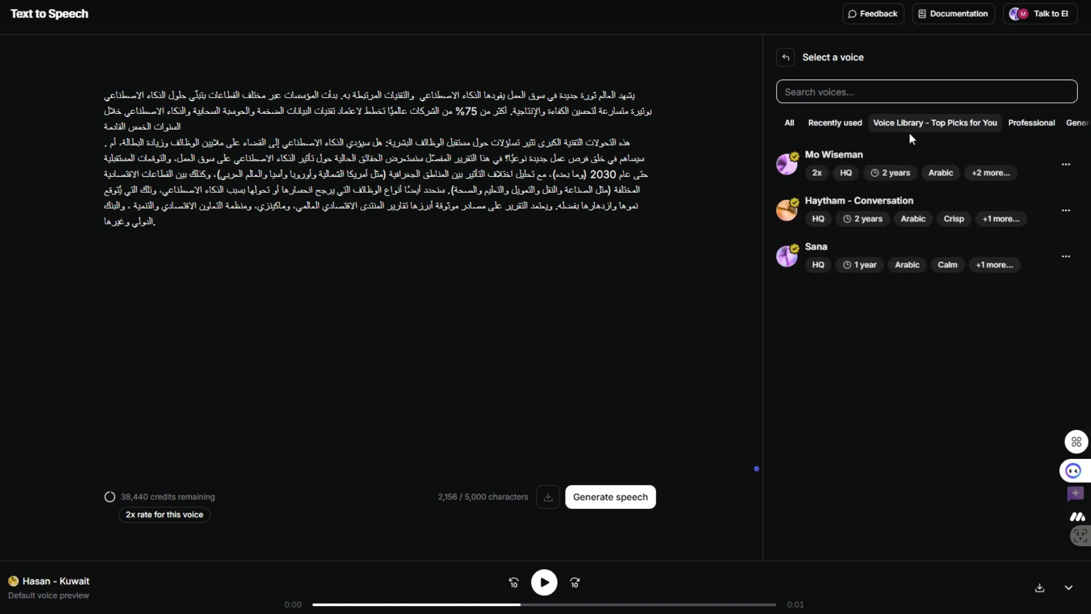
left_click(831, 133)
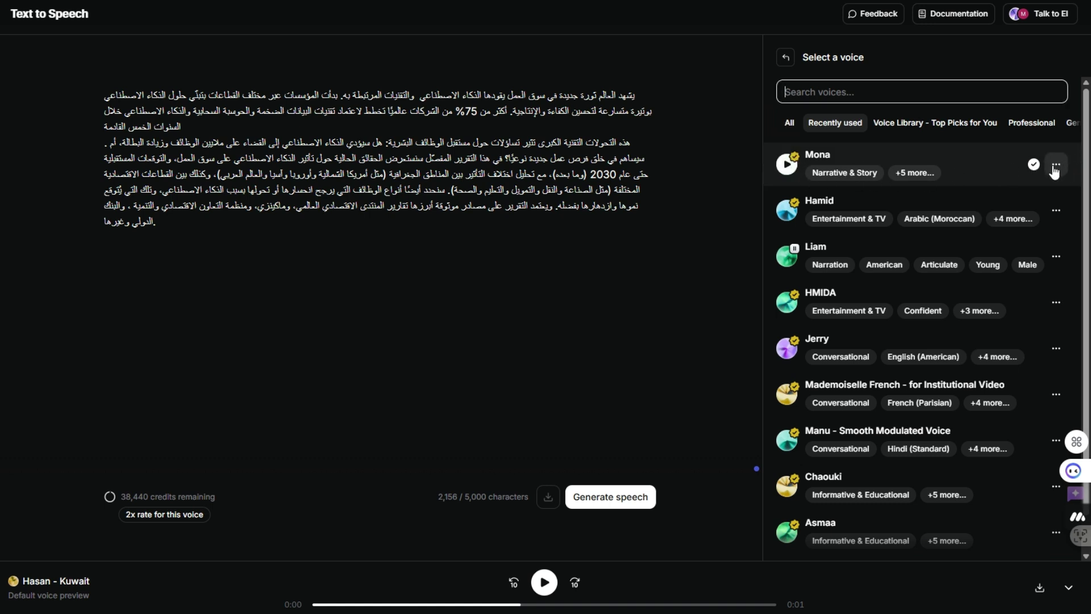
left_click(850, 167)
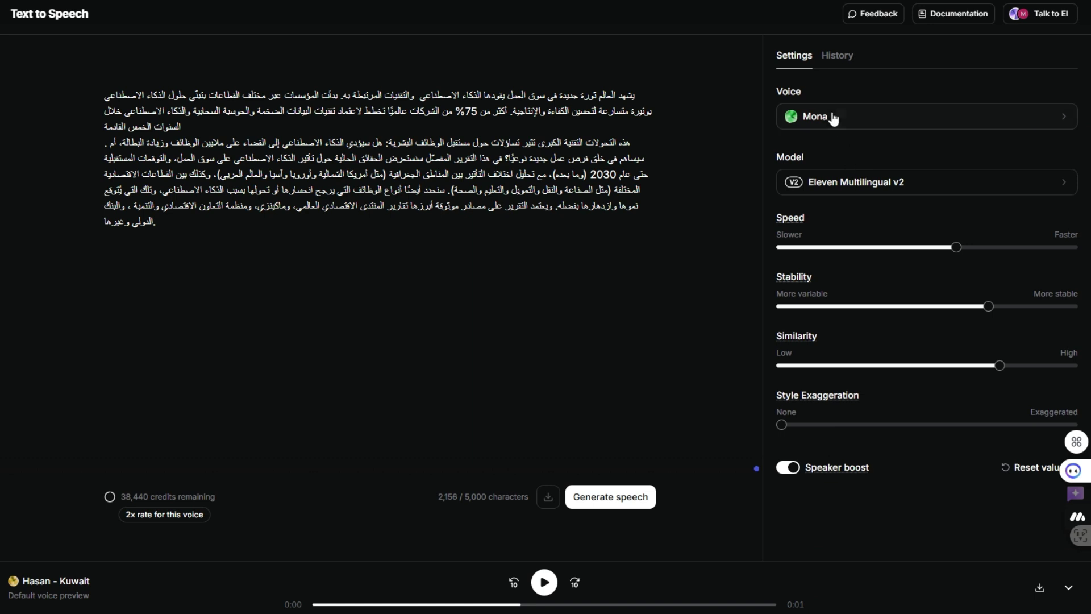
Choose the Eleven Multilingual v2 model and generate the speech from the Arabic text, pausing its playback.
left_click(811, 194)
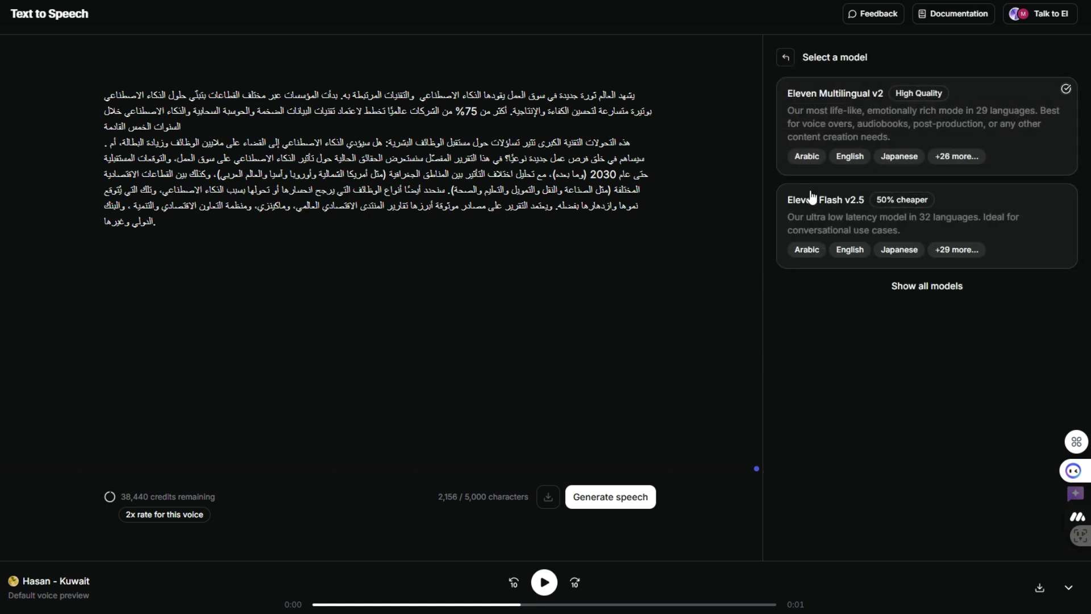
left_click(849, 105)
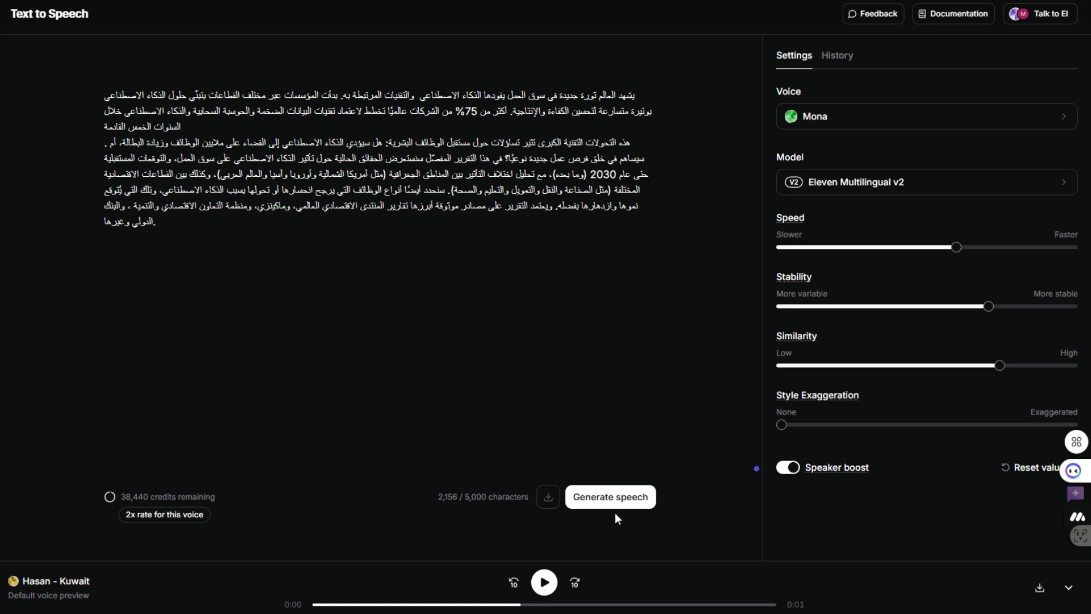
left_click(594, 503)
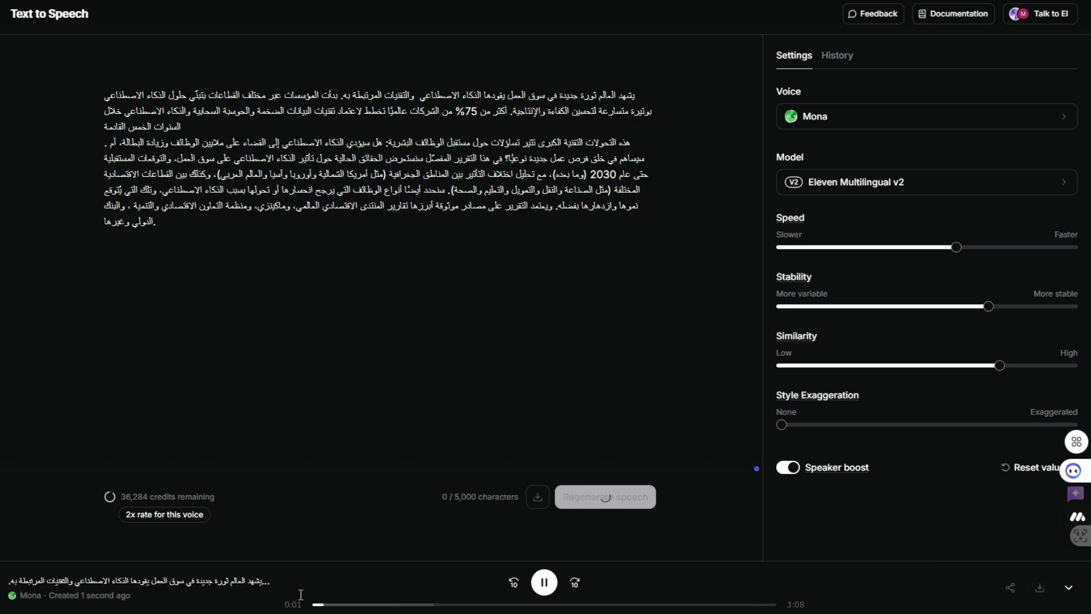
left_click(544, 584)
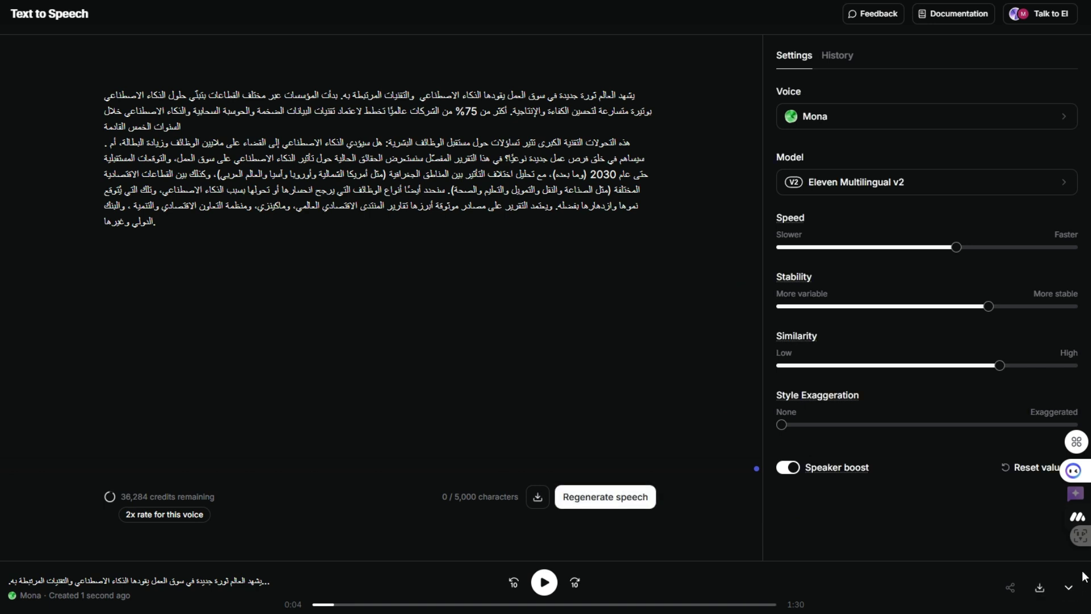
Download the generated Mona narration and briefly play back the generated Arabic speech.
left_click(1038, 595)
left_click(537, 583)
left_click(551, 588)
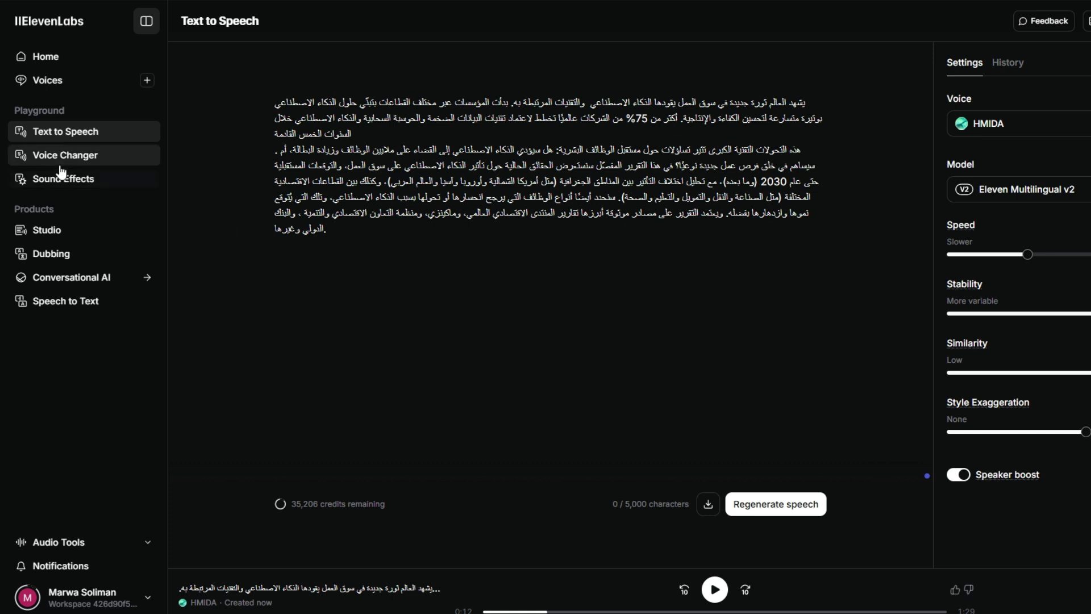
Look at the Sound Effects generator and its sound description field, and return to the home page.
left_click(98, 186)
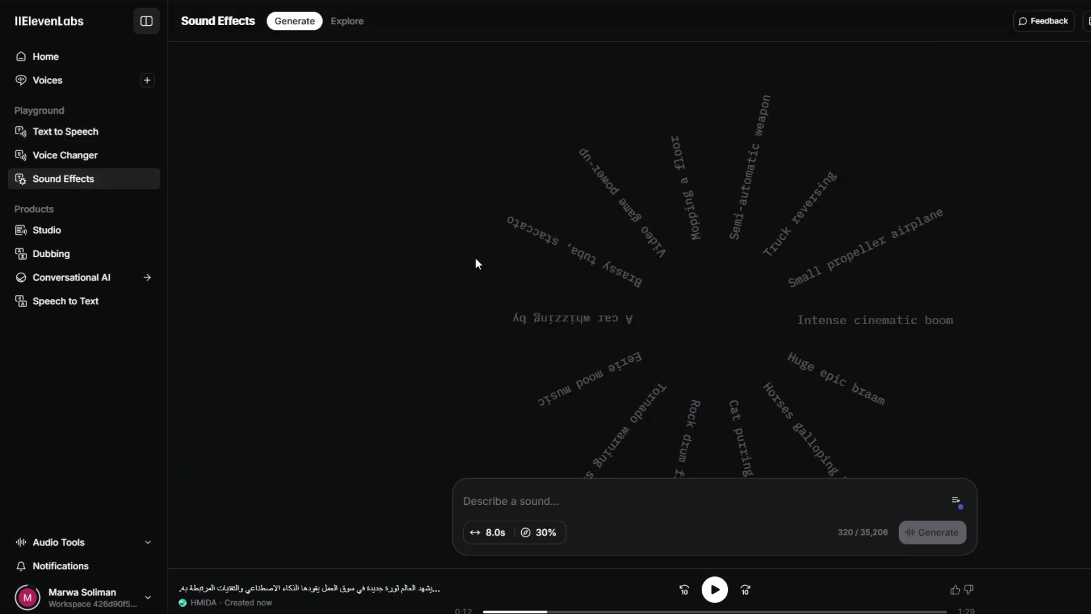
left_click(493, 493)
left_click(55, 61)
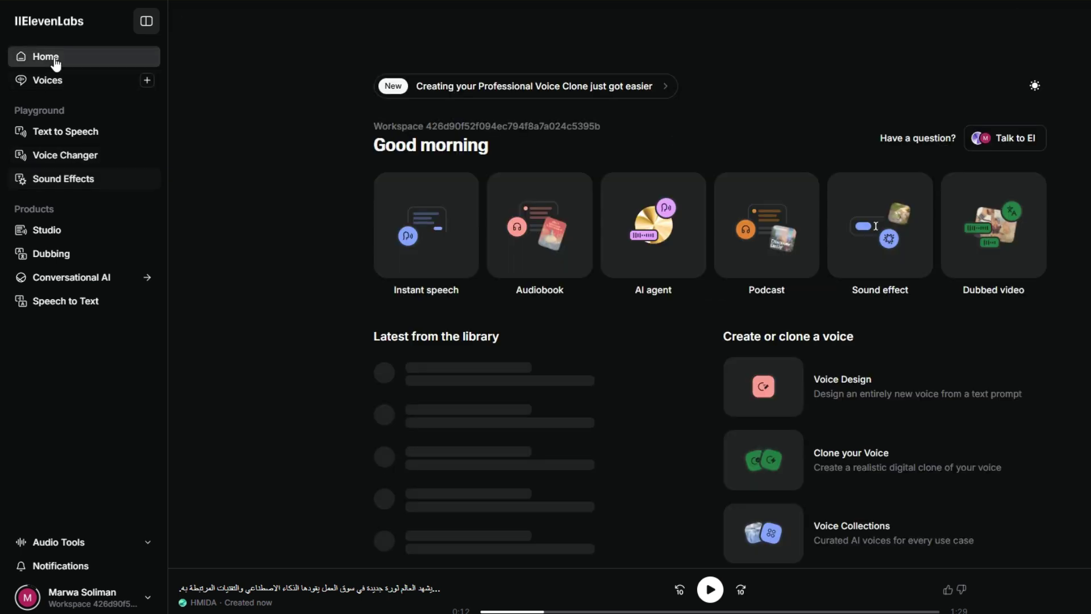
Start a new podcast, look through the URL import and existing project sources, and choose document upload as the source.
left_click(758, 237)
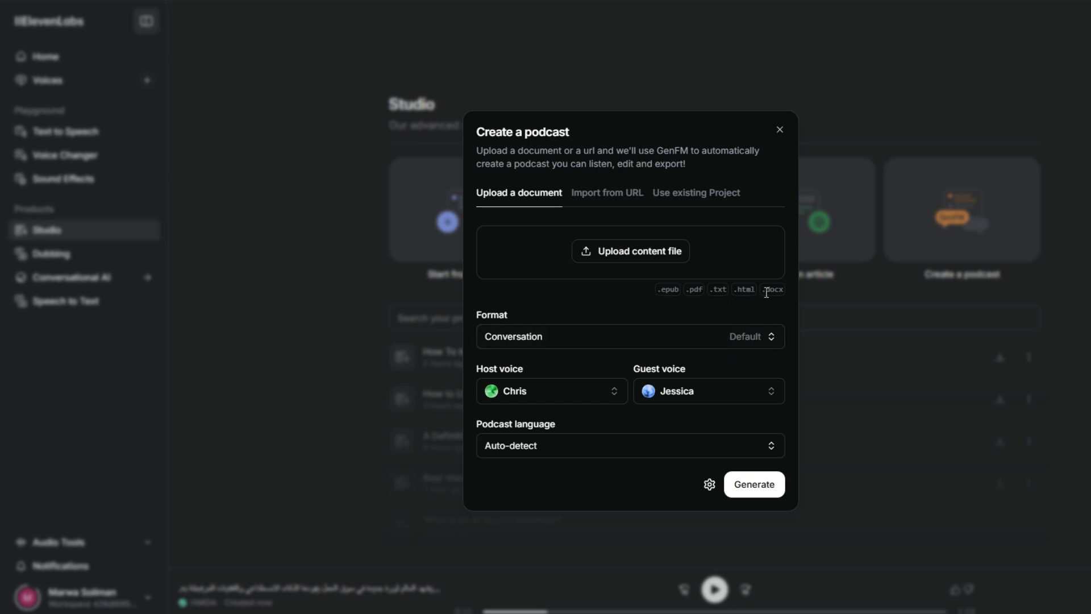
left_click(618, 196)
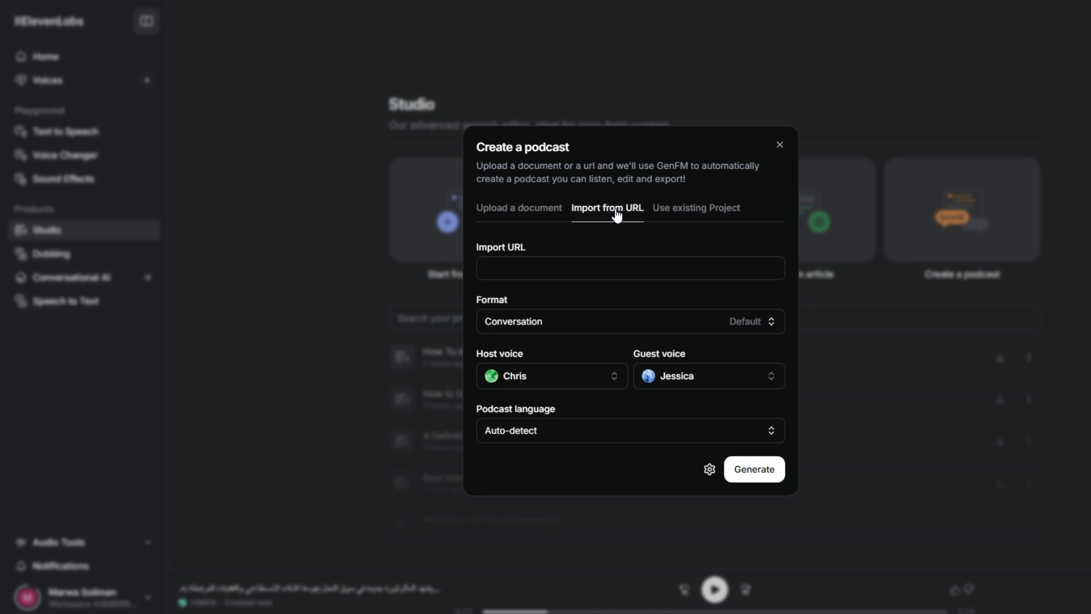
left_click(680, 221)
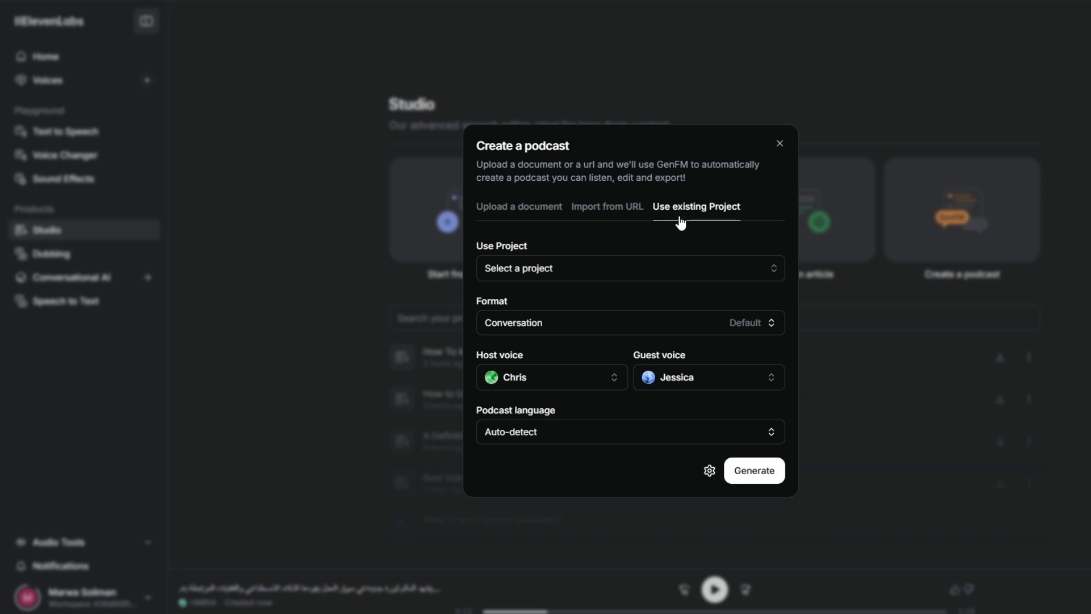
left_click(534, 209)
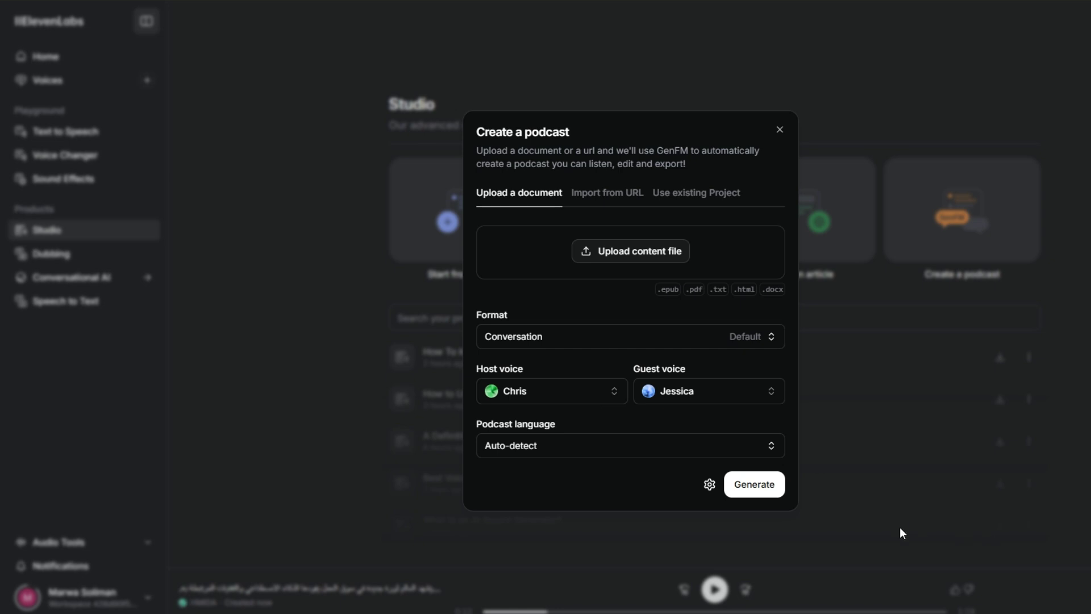
Keep the Conversation format with Default duration for the podcast, and set Mona as host voice and HMIDA as guest voice.
left_click(670, 329)
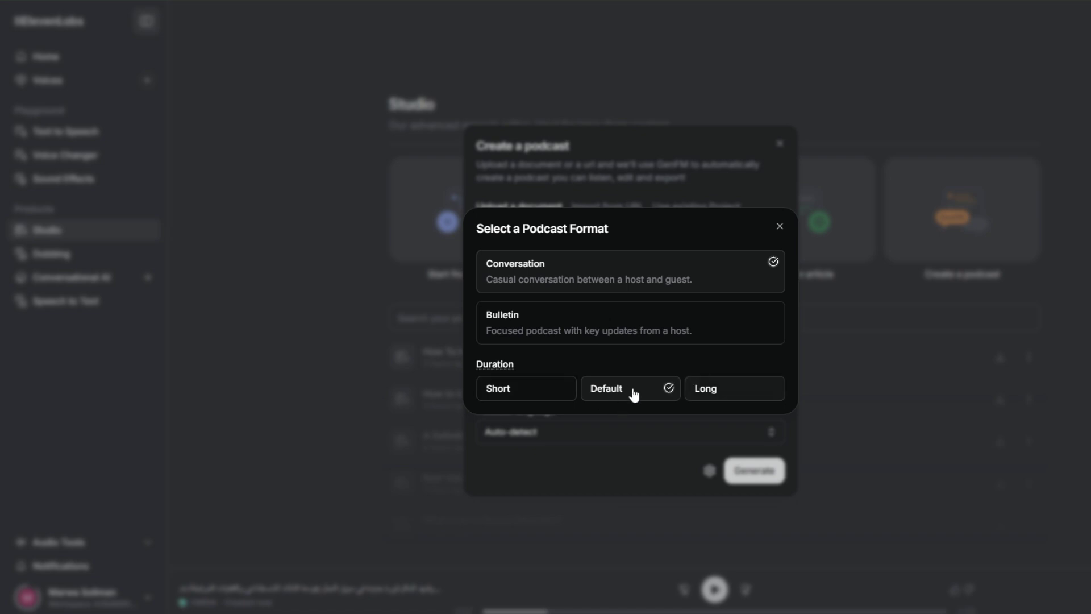
left_click(780, 227)
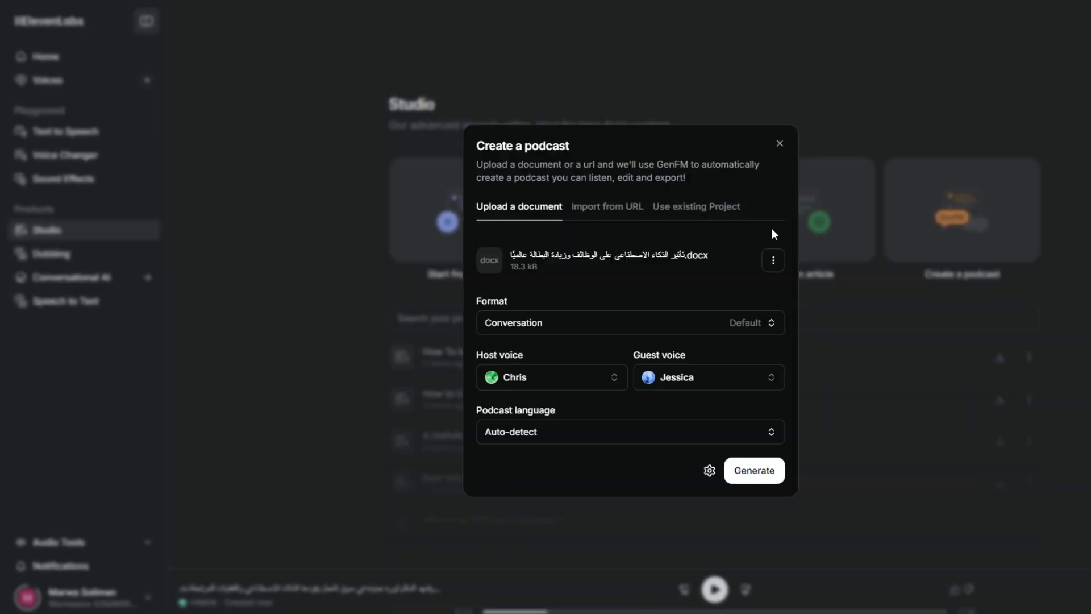
left_click(544, 379)
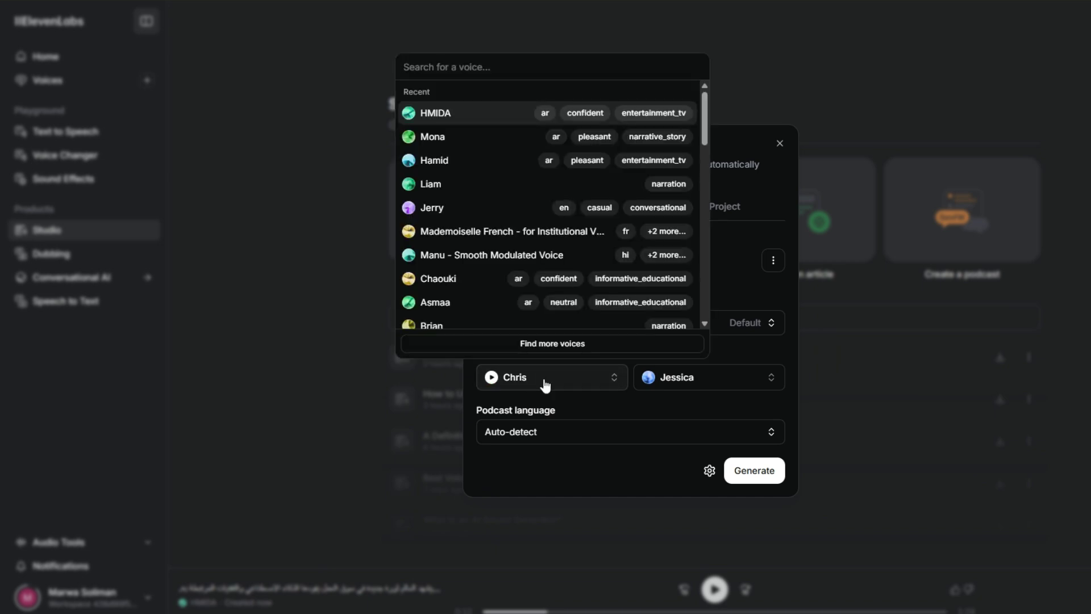
left_click(483, 143)
left_click(717, 371)
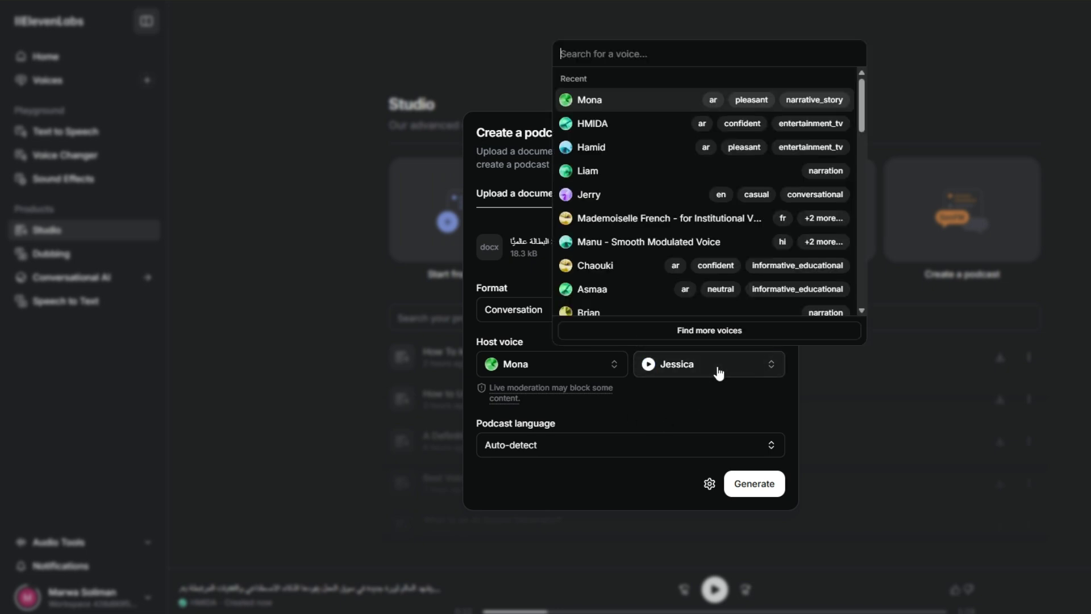
left_click(605, 126)
Set the podcast language to Arabic and generate the podcast from the Arabic docx file.
left_click(609, 448)
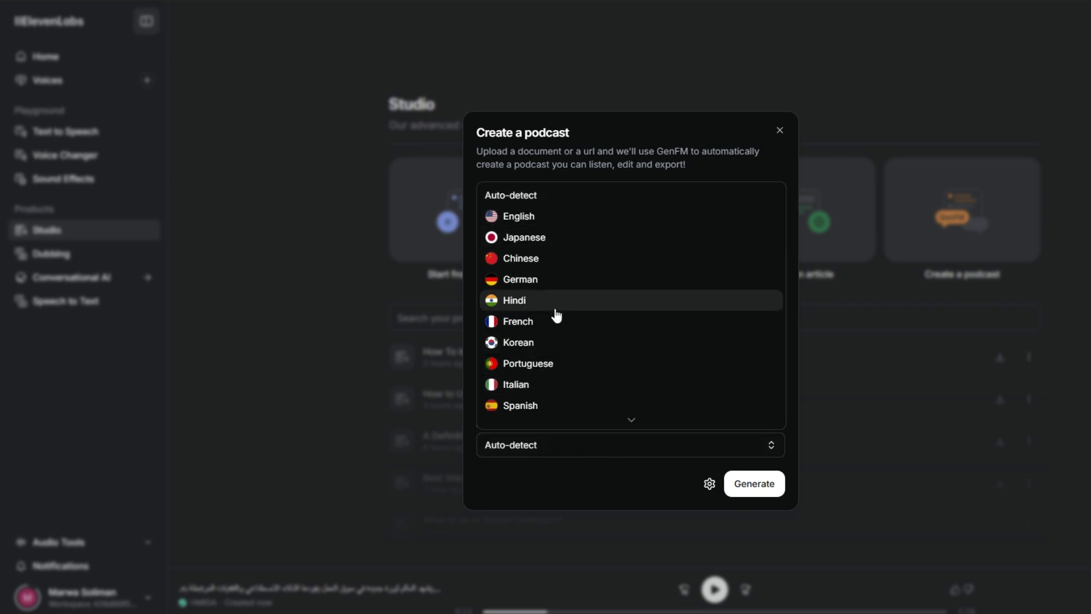
scroll(555, 310, "down", 3)
scroll(555, 316, "up", 3)
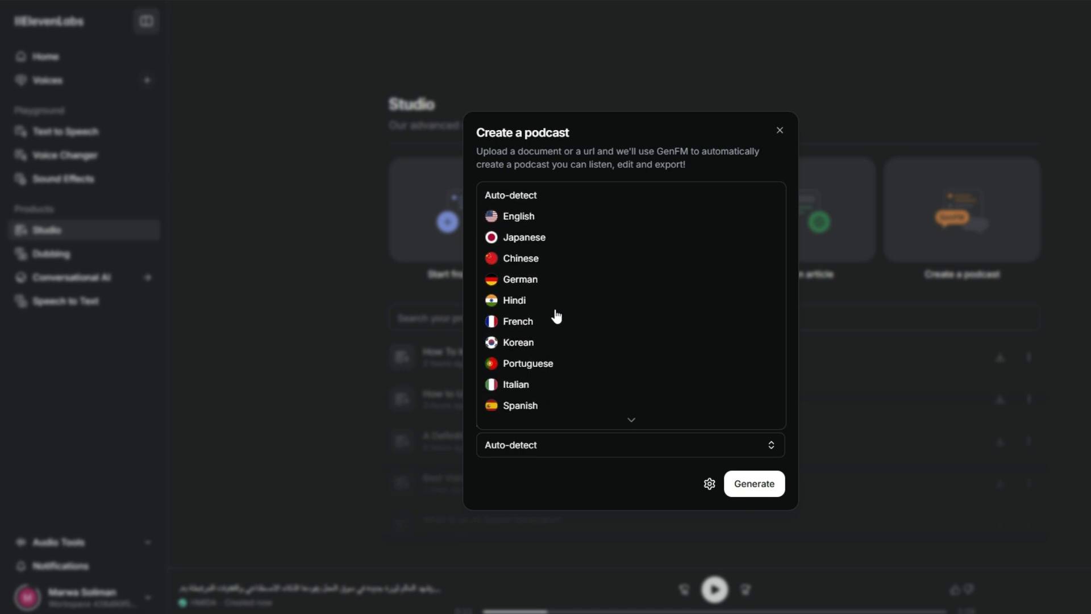
scroll(556, 316, "down", 10)
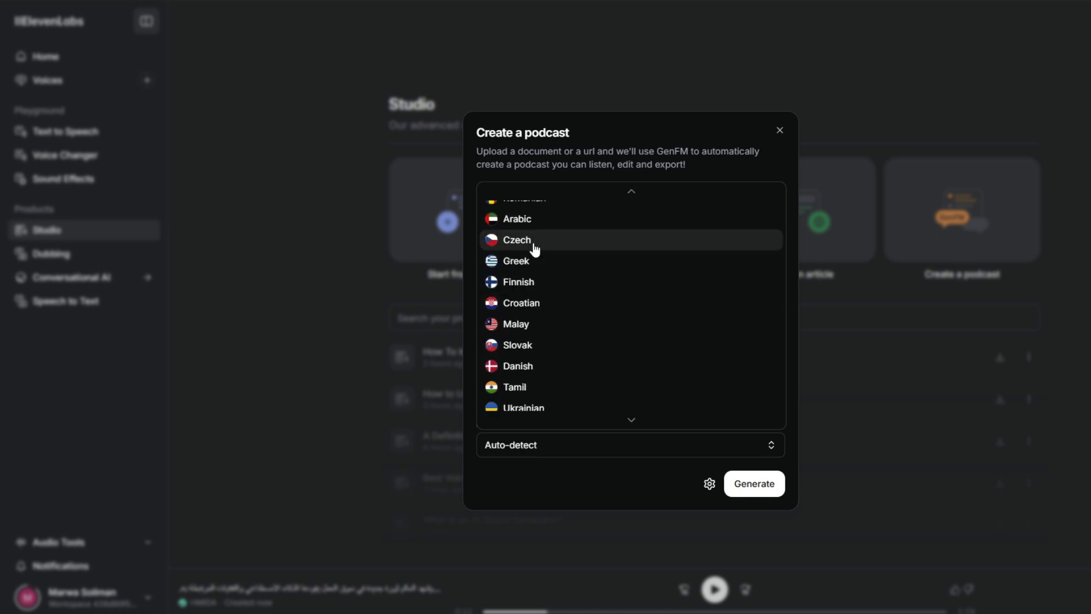
left_click(530, 221)
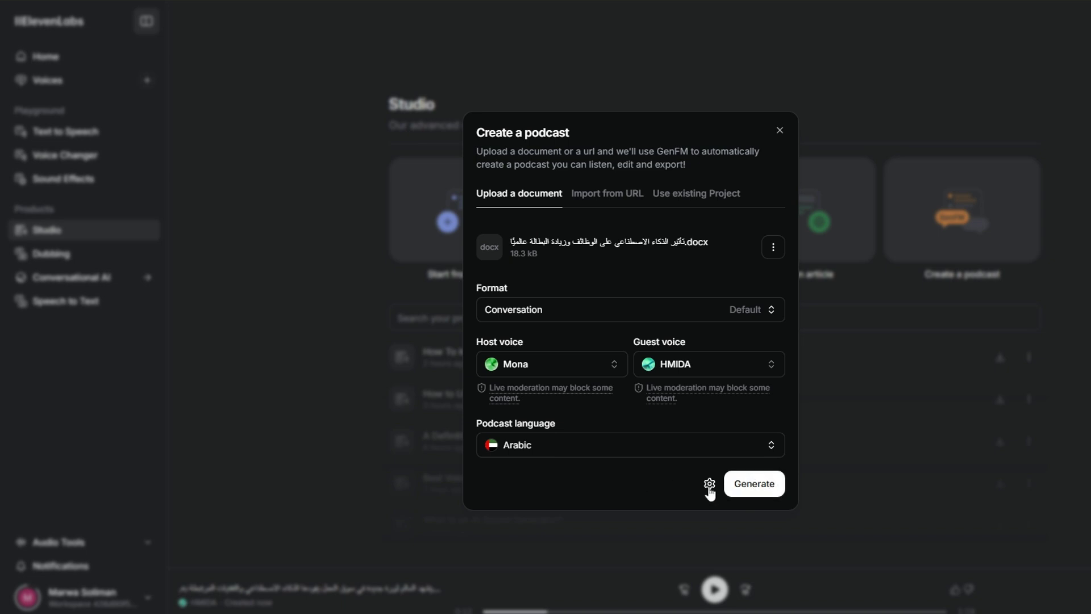
left_click(749, 490)
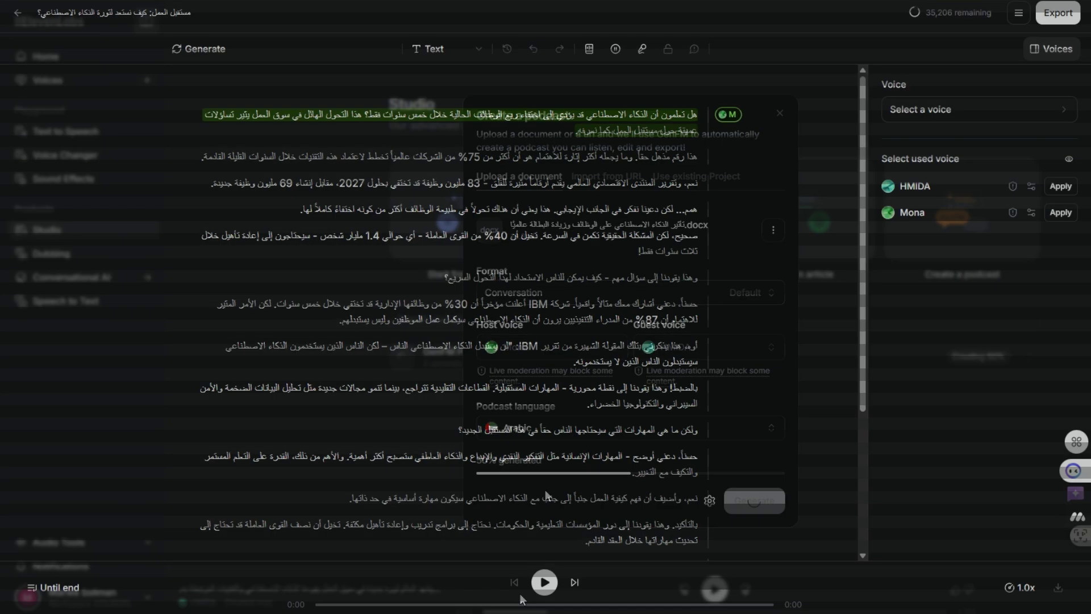
Read through the generated Arabic podcast script from its opening to its closing lines.
scroll(682, 348, "down", 4)
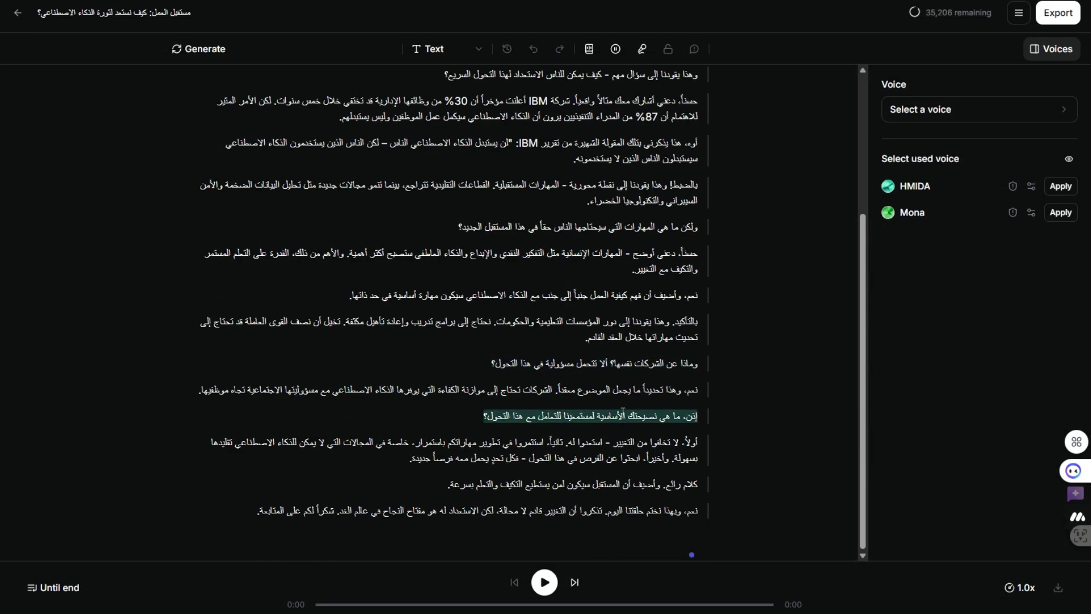
scroll(682, 370, "up", 3)
scroll(568, 386, "up", 1)
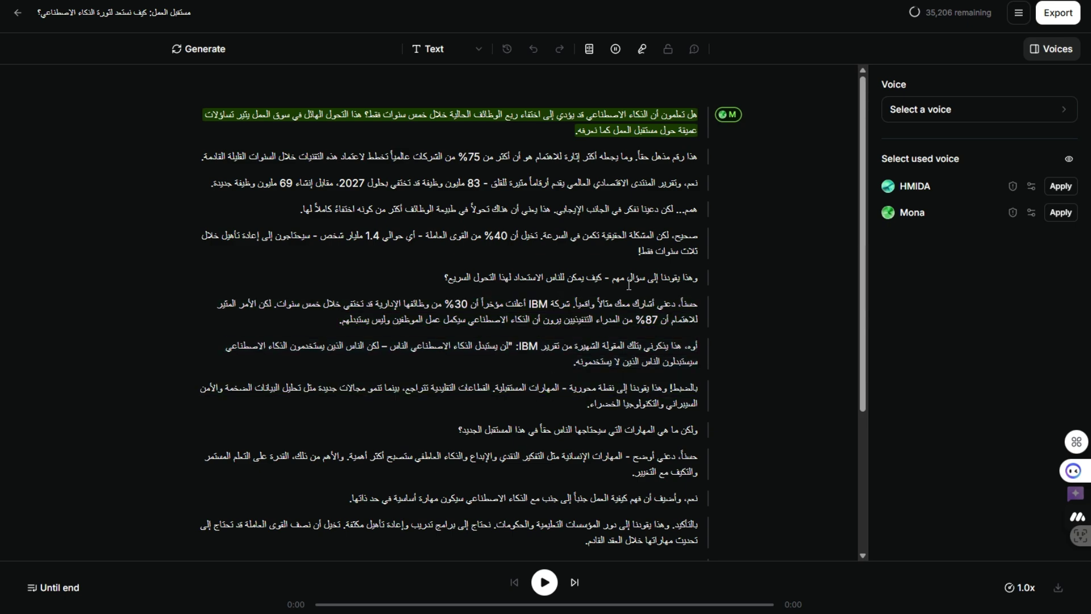
scroll(482, 338, "down", 5)
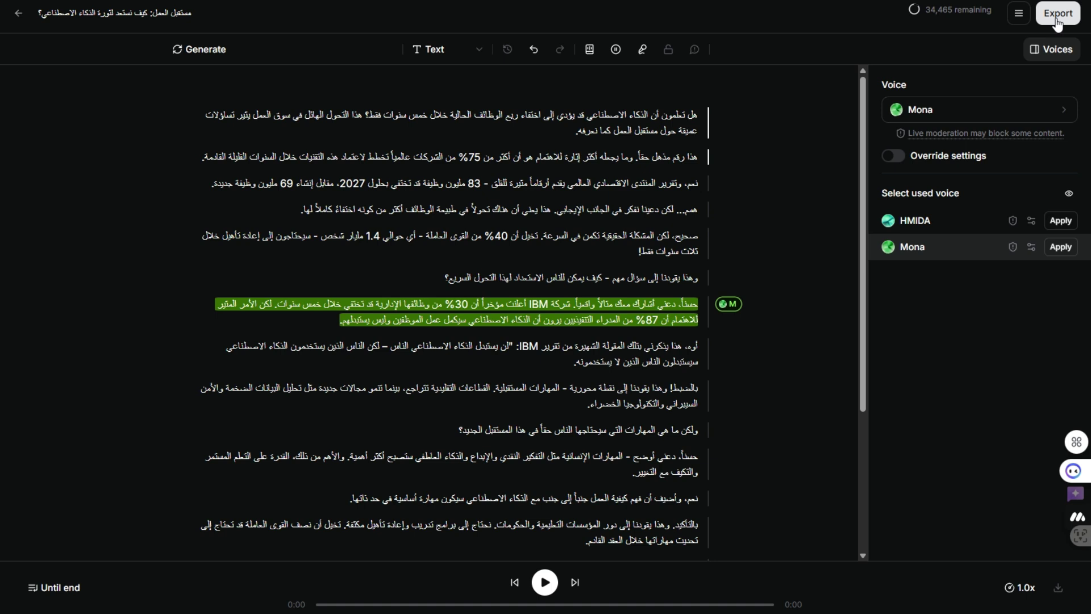
Export the Arabic podcast project in MP3 format.
left_click(1057, 23)
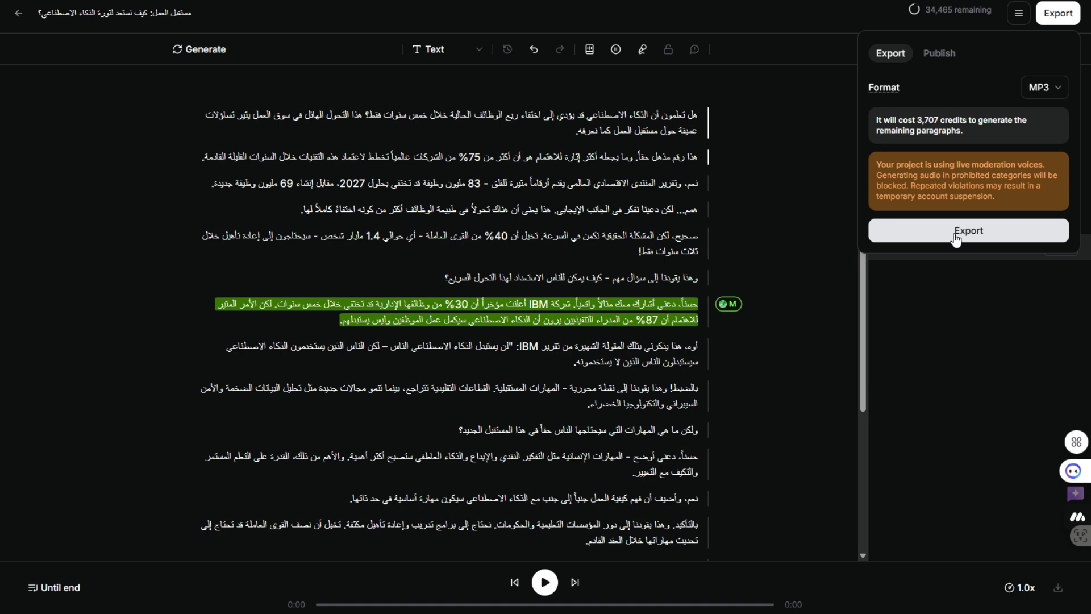
double_click(930, 120)
left_click(960, 244)
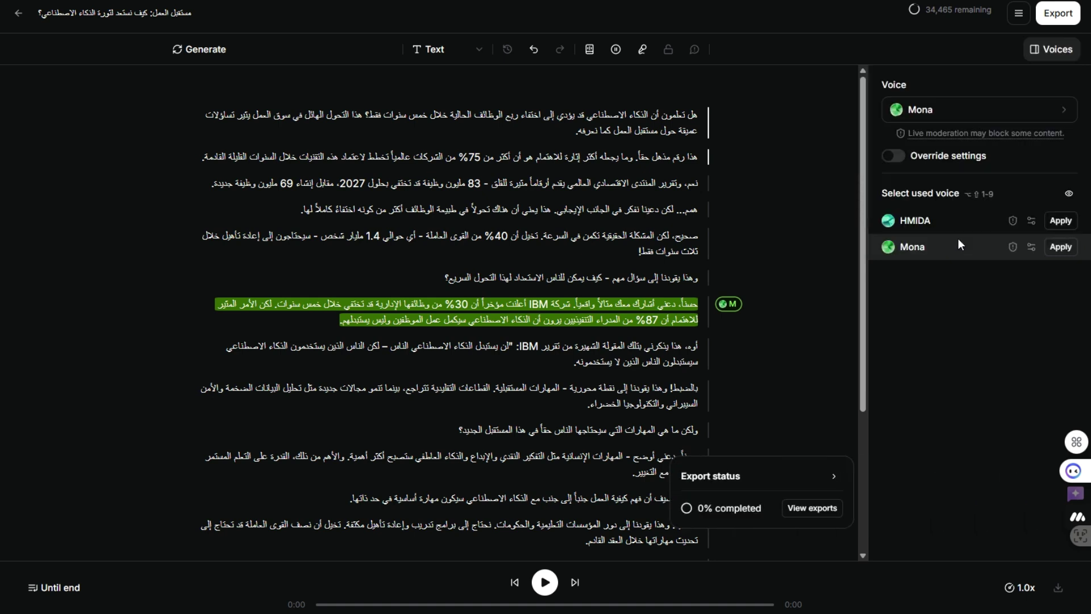